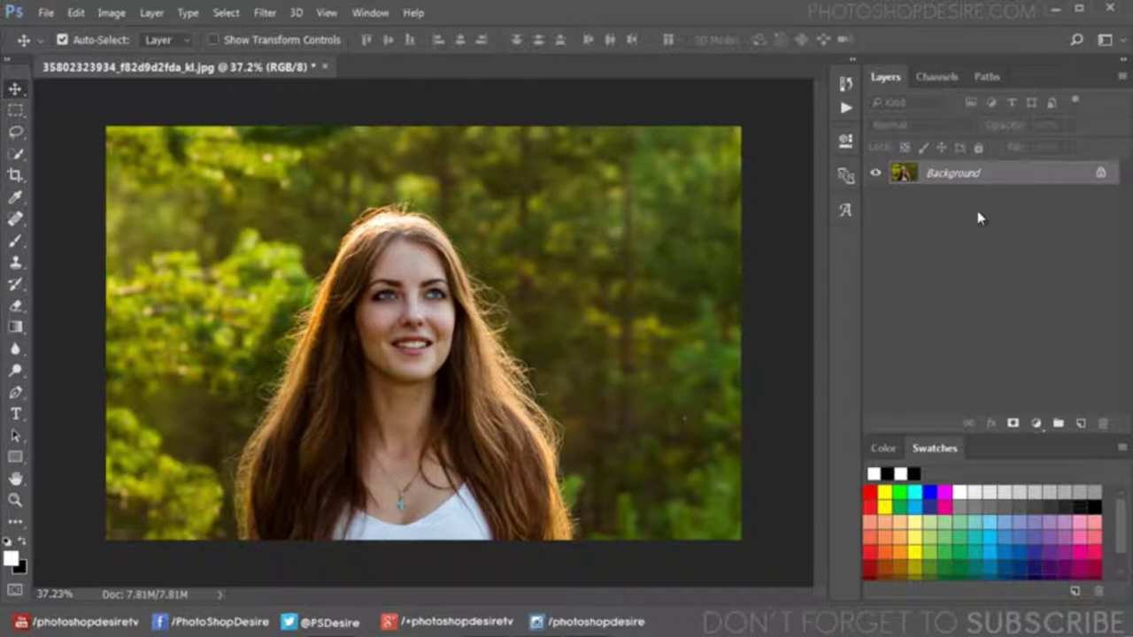
# Zoom in and out on the forest portrait, then bring up the Select menu.
pyautogui.scroll(1, 414, 336)
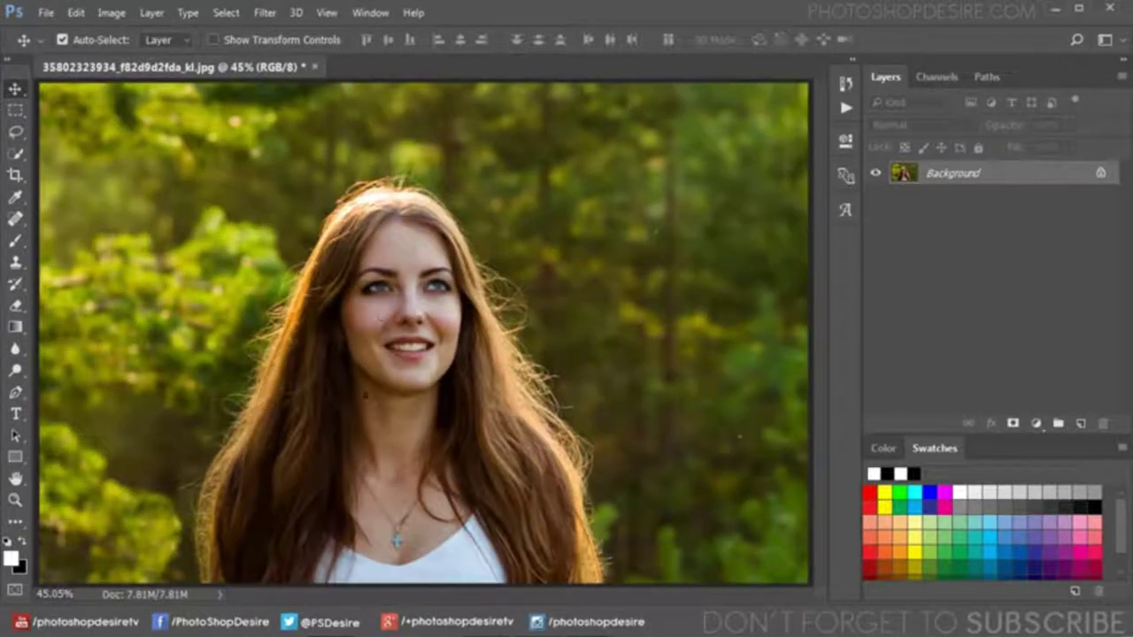
pyautogui.scroll(-1, 213, 347)
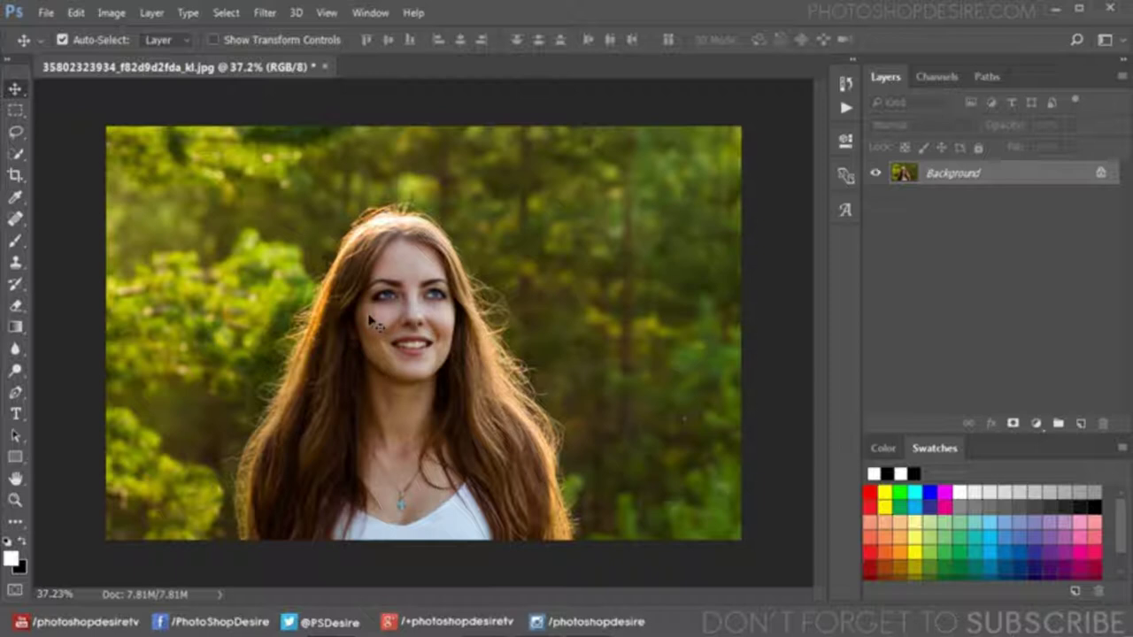
pyautogui.click(225, 12)
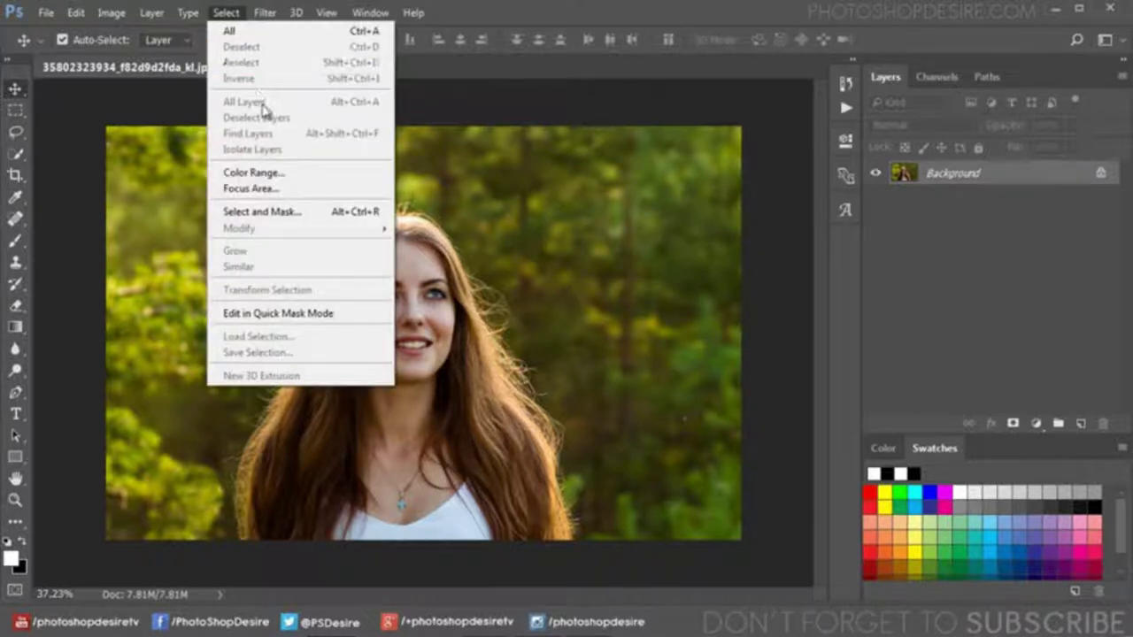
# Launch Select and Mask and set its View mode to Overlay.
pyautogui.click(312, 220)
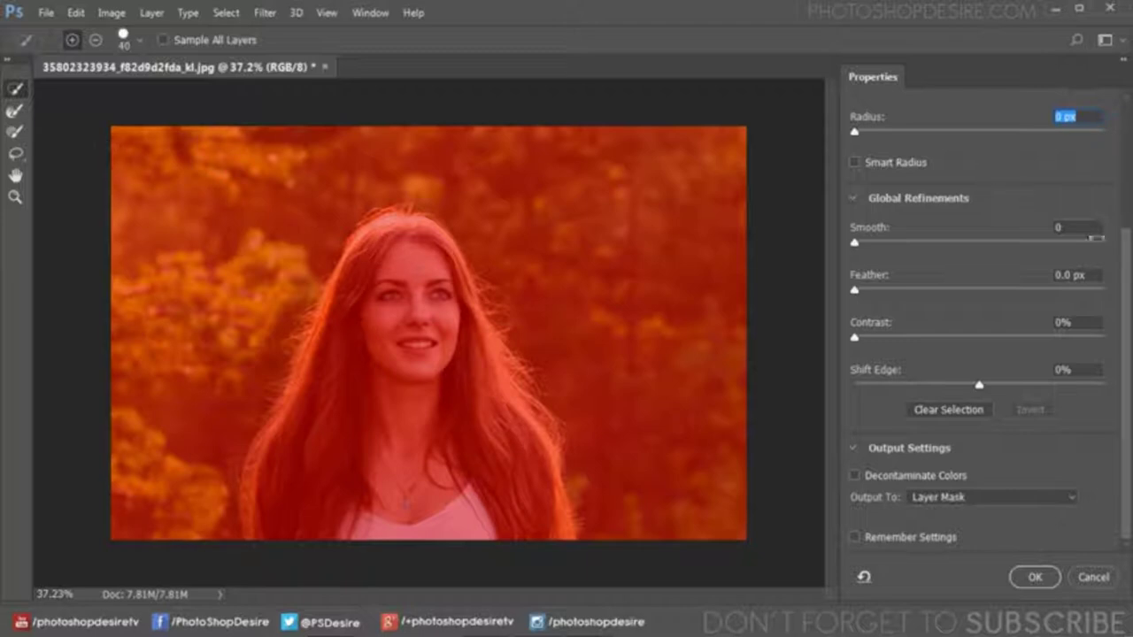
pyautogui.scroll(5, 974, 354)
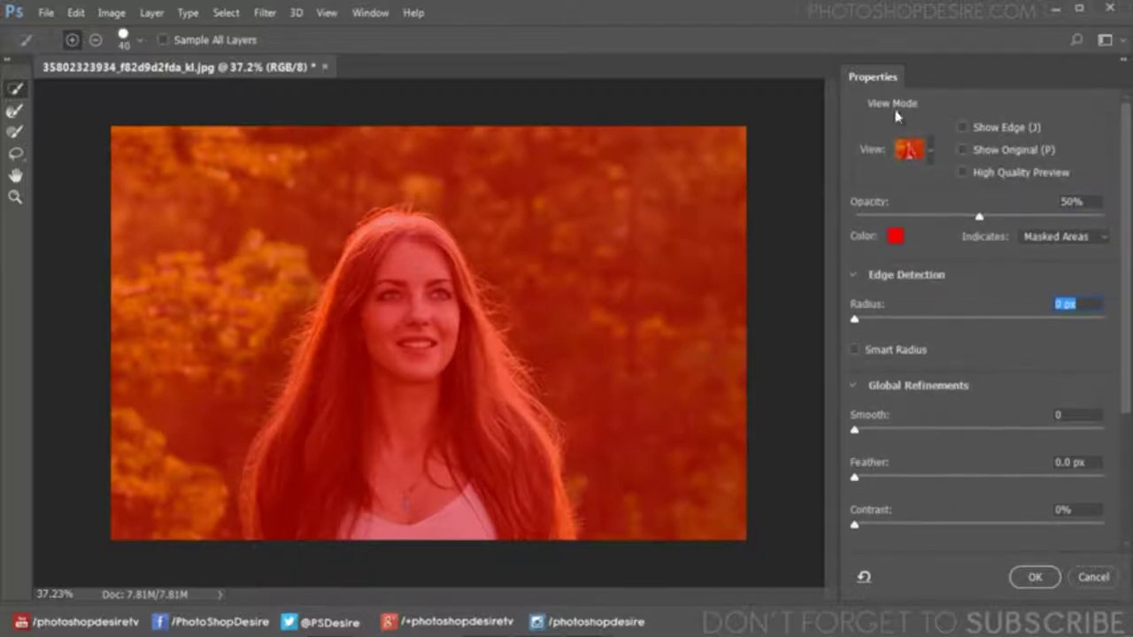
pyautogui.click(929, 153)
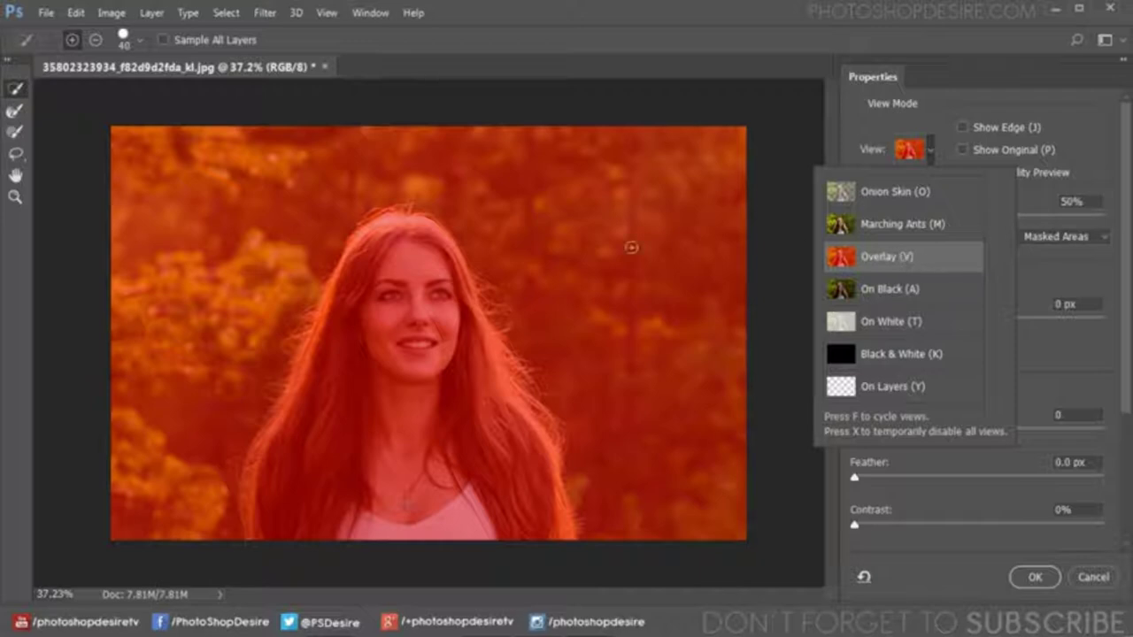
pyautogui.click(909, 257)
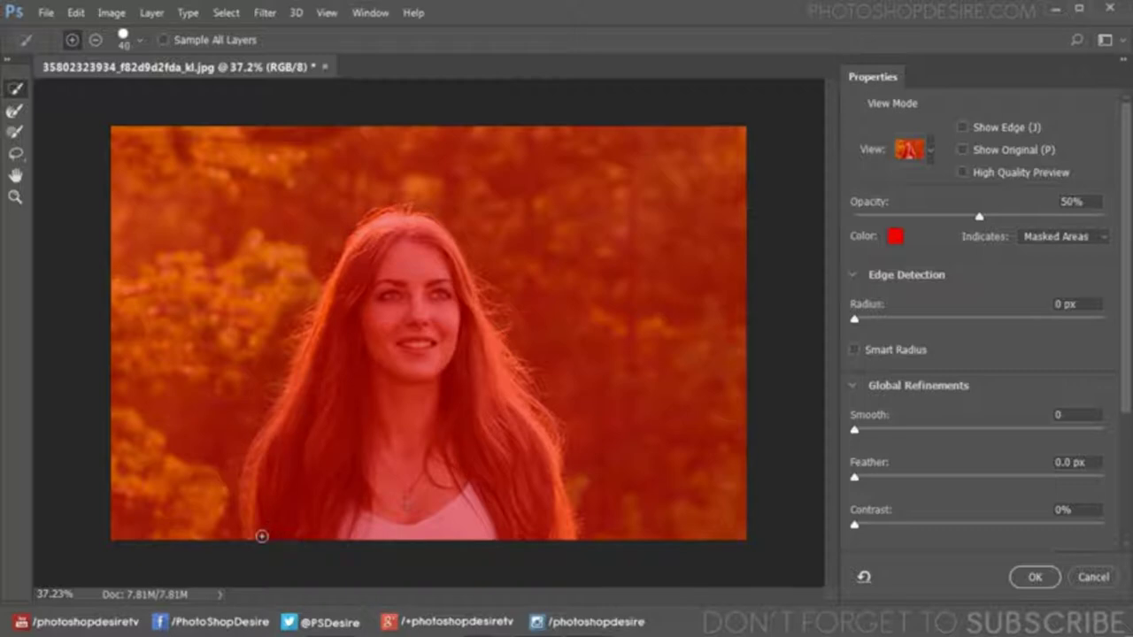
# Quick-select the woman and her upper-left hair edge, then turn on Show Edge.
pyautogui.moveTo(261, 536)
pyautogui.mouseDown()
pyautogui.moveTo(274, 460)
pyautogui.moveTo(372, 248)
pyautogui.moveTo(420, 230)
pyautogui.moveTo(450, 258)
pyautogui.moveTo(487, 359)
pyautogui.moveTo(466, 333)
pyautogui.mouseUp()
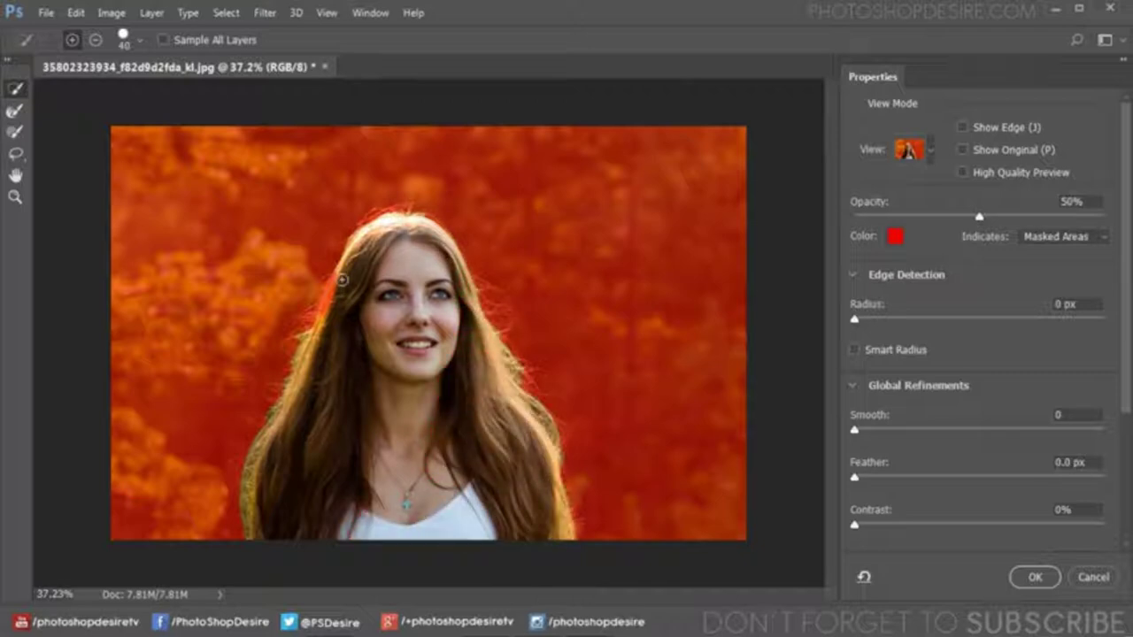
pyautogui.moveTo(342, 280); pyautogui.dragTo(330, 302)
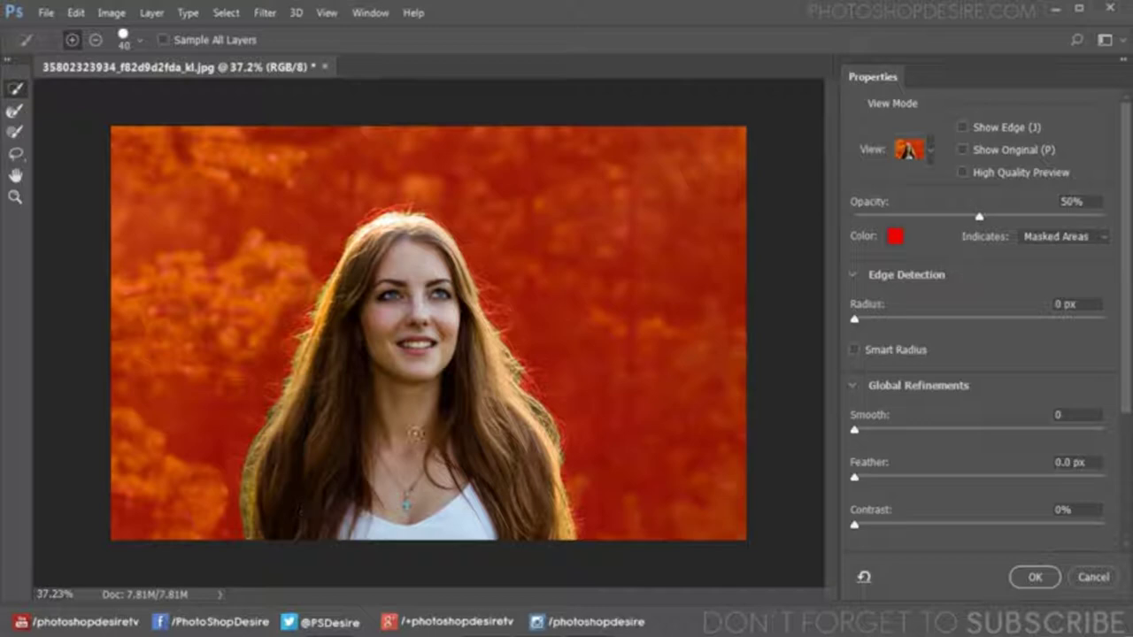
pyautogui.click(963, 128)
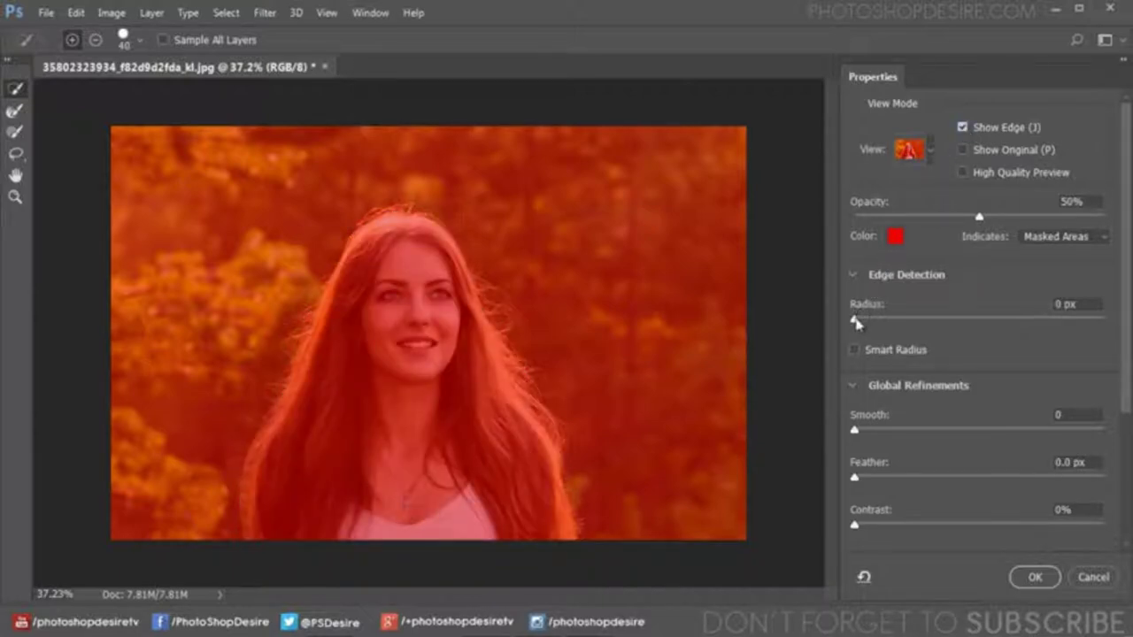
# Set the Edge Detection Radius to 8 px and turn Show Edge back off.
pyautogui.moveTo(855, 319); pyautogui.dragTo(942, 328)
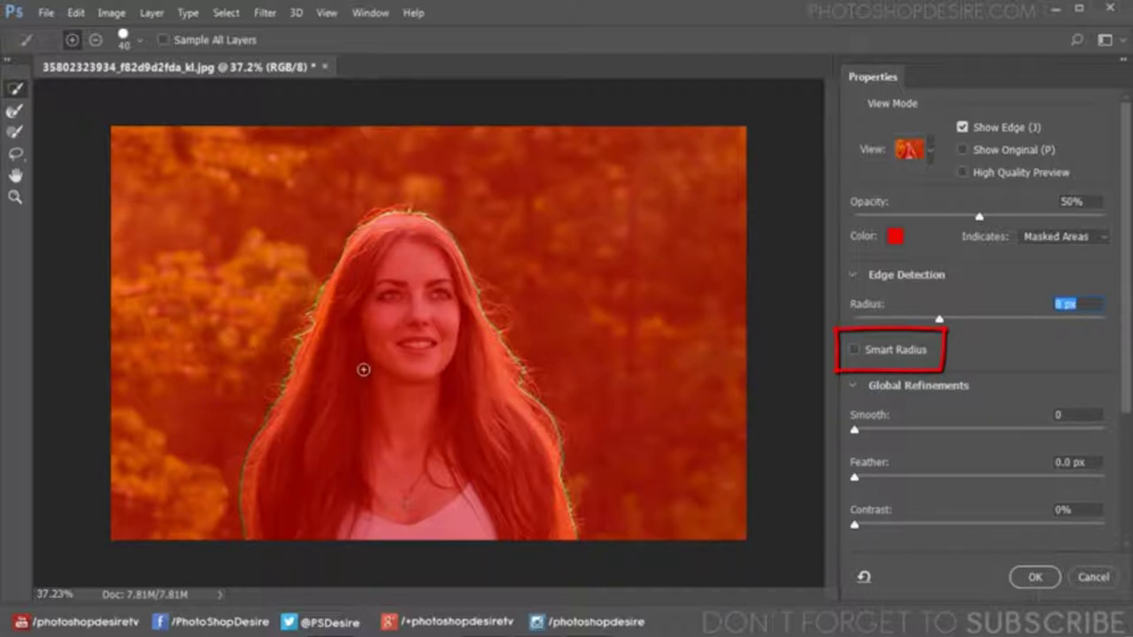
pyautogui.click(962, 128)
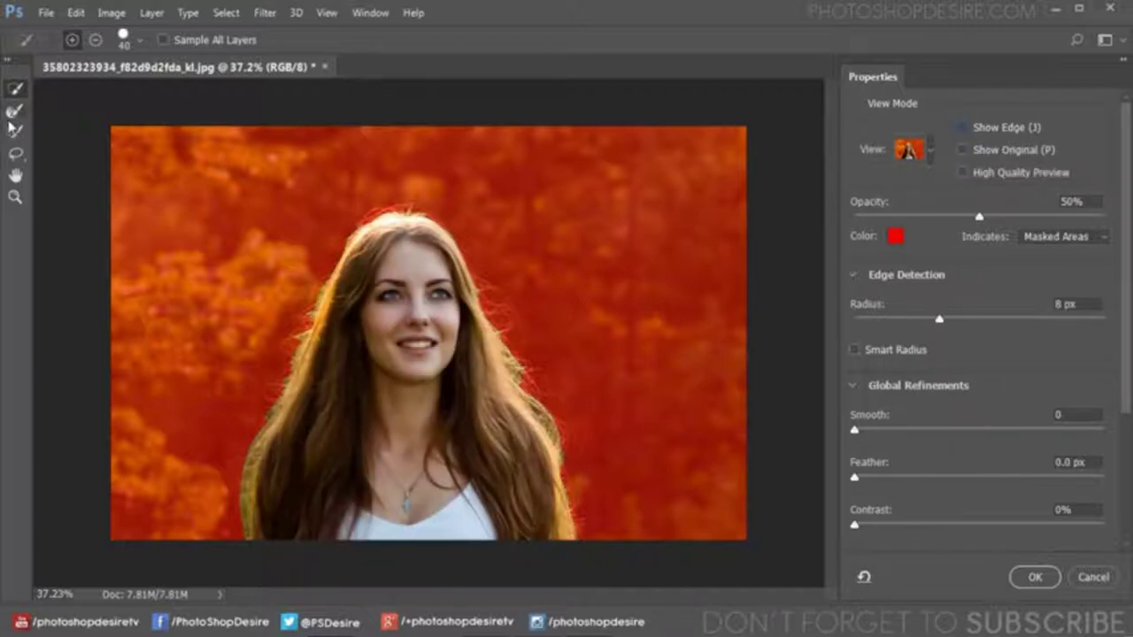
# Refine the mask with the Refine Edge Brush along the top, right and left hair edges.
pyautogui.click(18, 112)
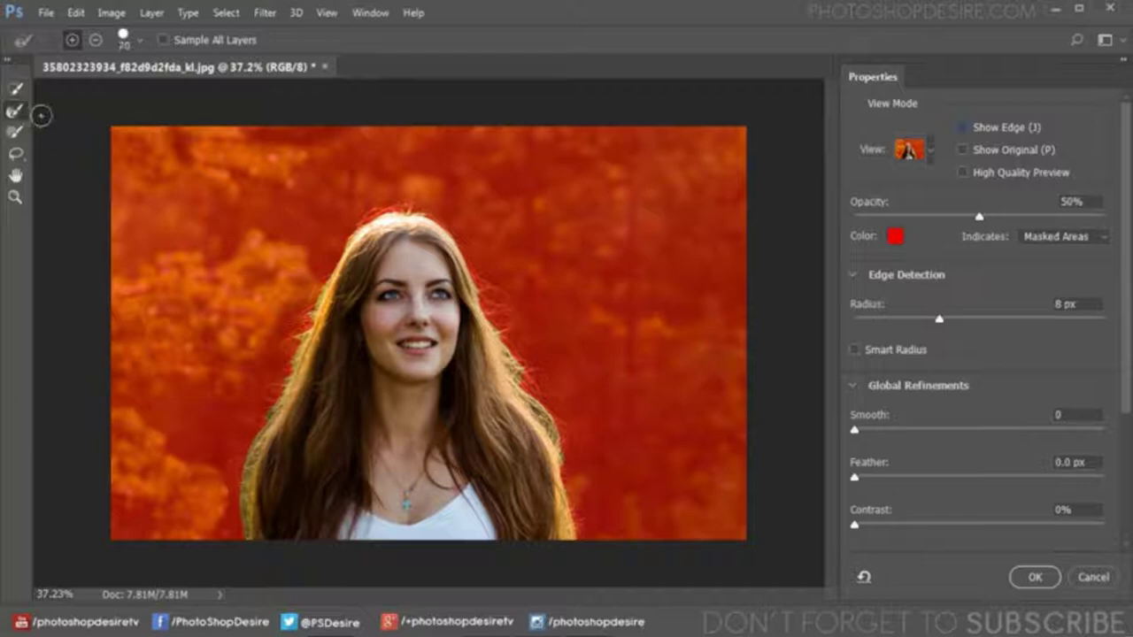
pyautogui.scroll(1, 343, 209)
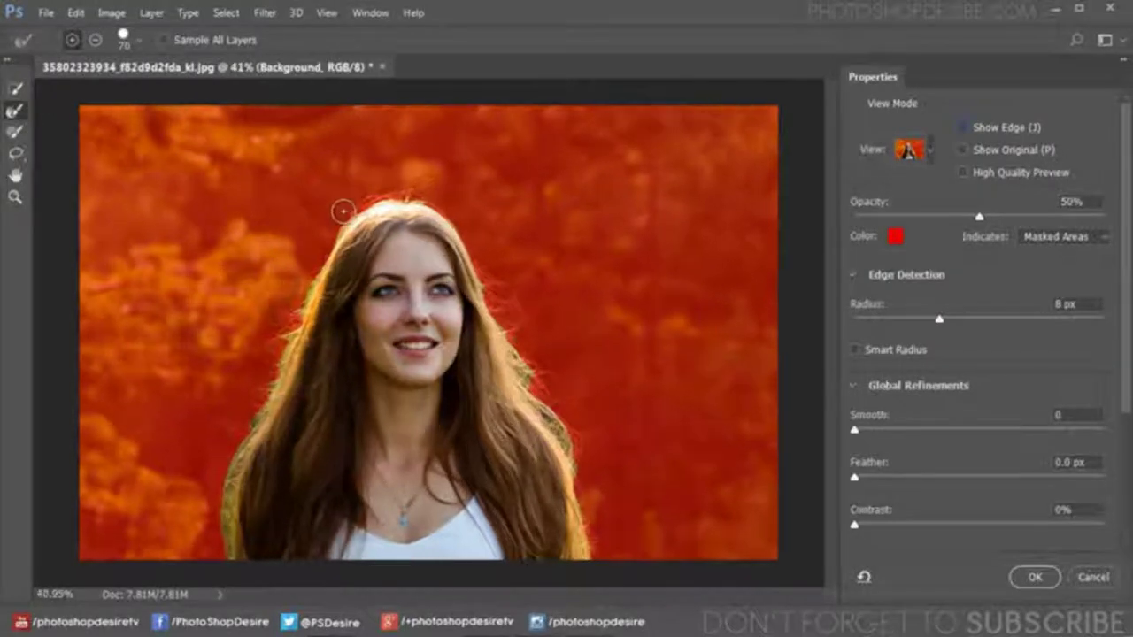
pyautogui.scroll(1, 340, 200)
pyautogui.scroll(1, 337, 186)
pyautogui.moveTo(397, 160)
pyautogui.mouseDown()
pyautogui.moveTo(486, 203)
pyautogui.moveTo(593, 430)
pyautogui.mouseUp()
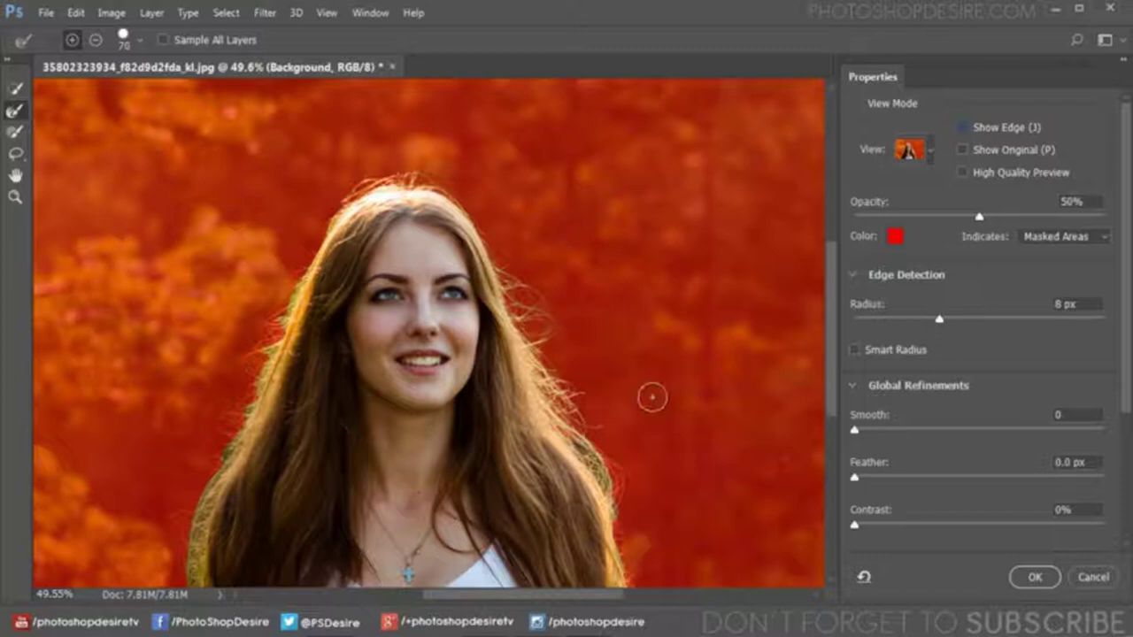
pyautogui.scroll(-3, 834, 381)
pyautogui.moveTo(583, 352)
pyautogui.mouseDown()
pyautogui.moveTo(632, 449)
pyautogui.moveTo(625, 496)
pyautogui.mouseUp()
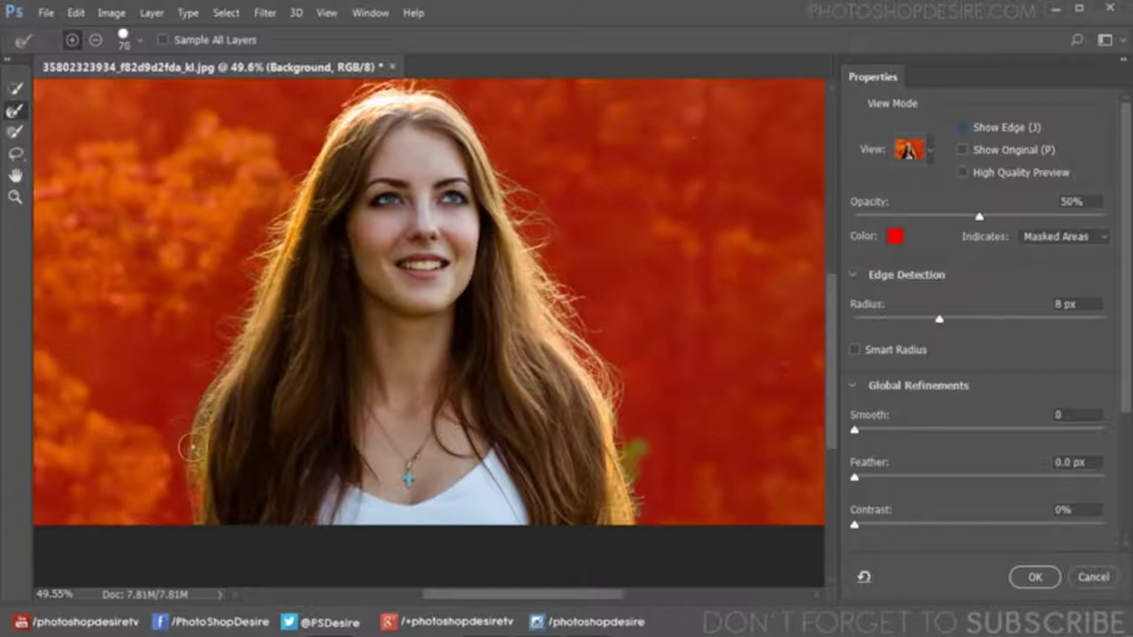
pyautogui.moveTo(198, 464)
pyautogui.mouseDown()
pyautogui.moveTo(202, 407)
pyautogui.moveTo(182, 458)
pyautogui.moveTo(177, 445)
pyautogui.moveTo(173, 486)
pyautogui.moveTo(190, 463)
pyautogui.mouseUp()
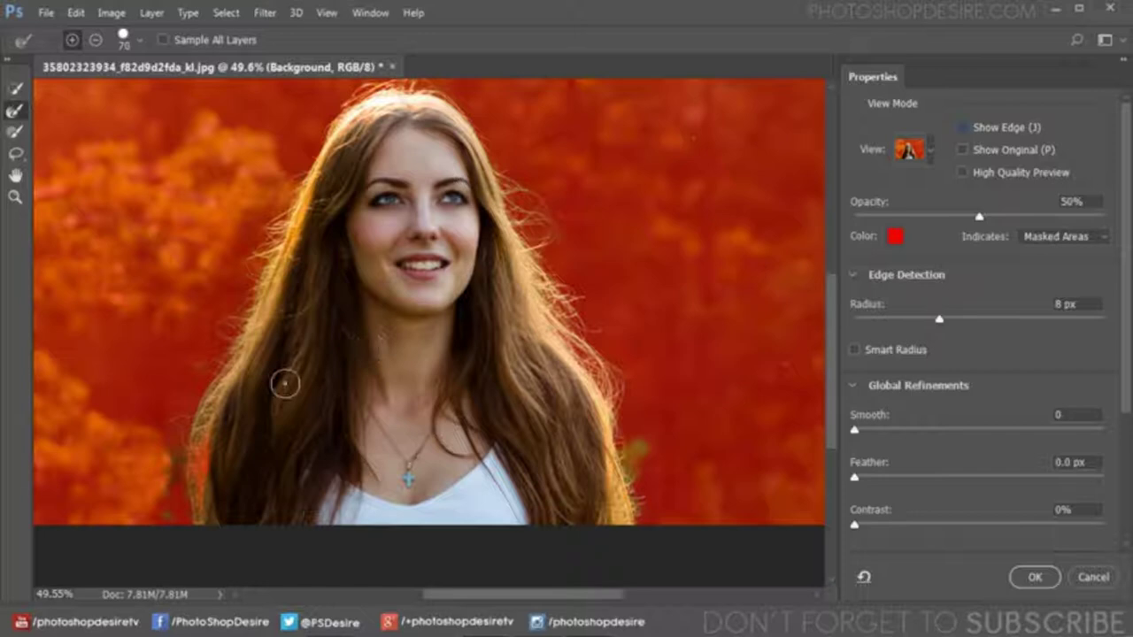
# Erase refinements on the left hair edge and touch up the right edge with a smaller brush.
pyautogui.click(96, 40)
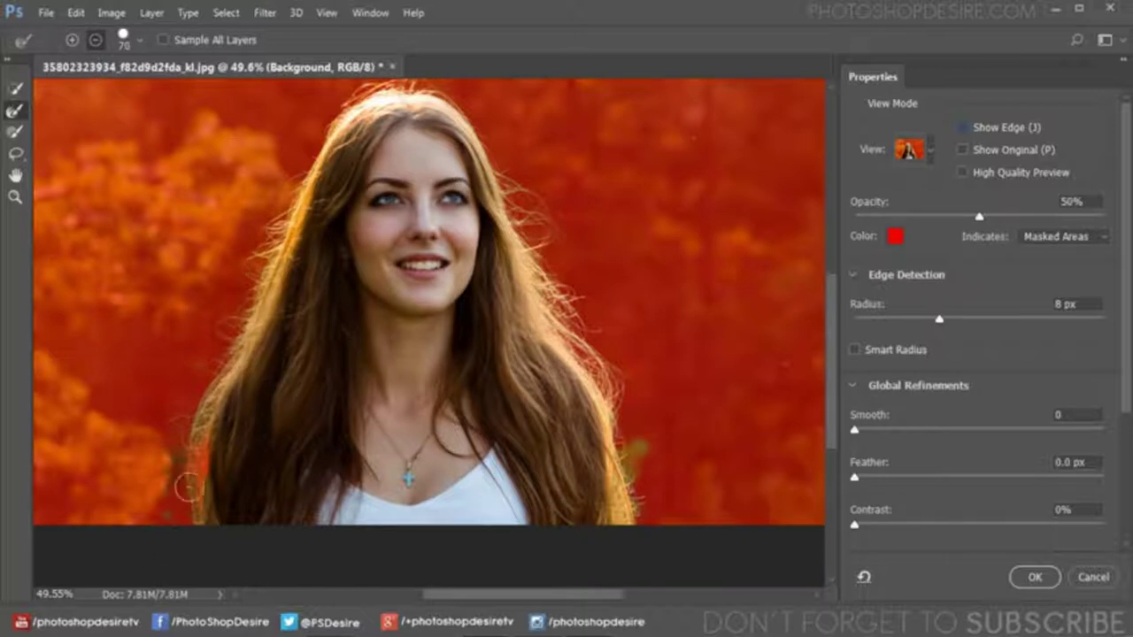
pyautogui.moveTo(206, 465); pyautogui.dragTo(212, 507)
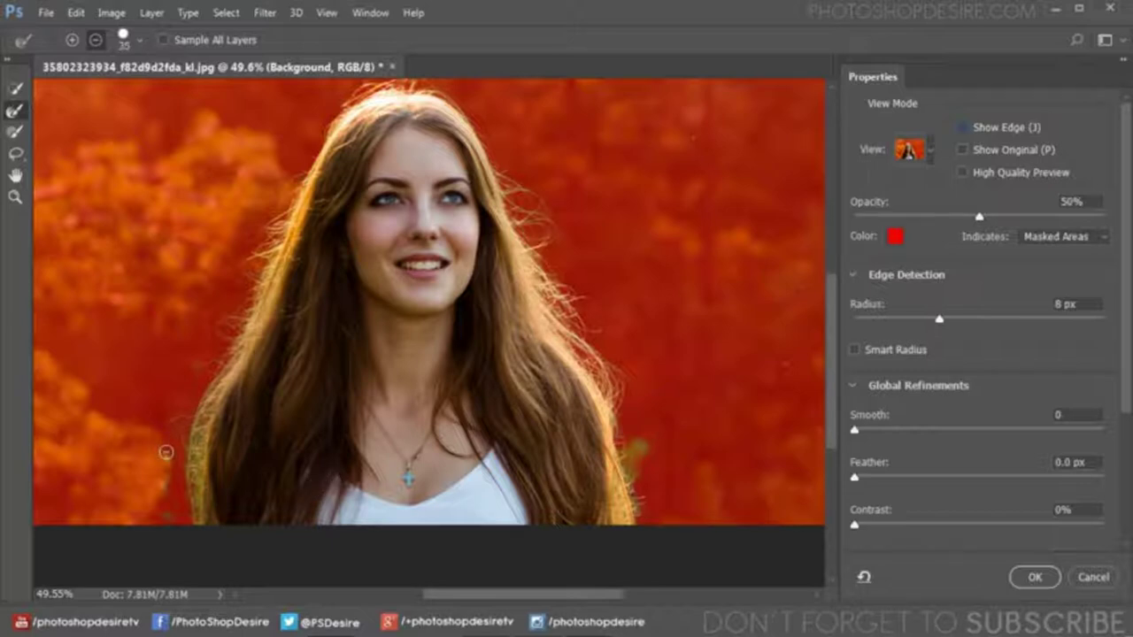
pyautogui.press('[')
pyautogui.press('[')
pyautogui.press('[')
pyautogui.moveTo(633, 458); pyautogui.dragTo(657, 466)
# Enable Decontaminate Colors and output to a New Layer with Layer Mask.
pyautogui.scroll(-1, 209, 326)
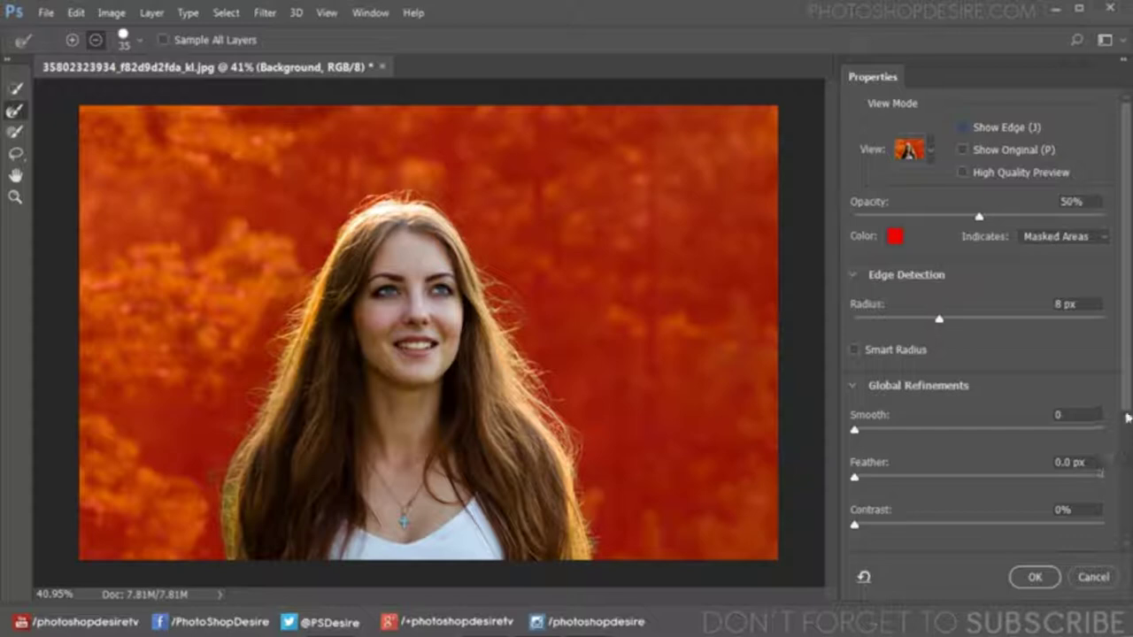
pyautogui.scroll(-3, 974, 416)
pyautogui.scroll(-2, 929, 461)
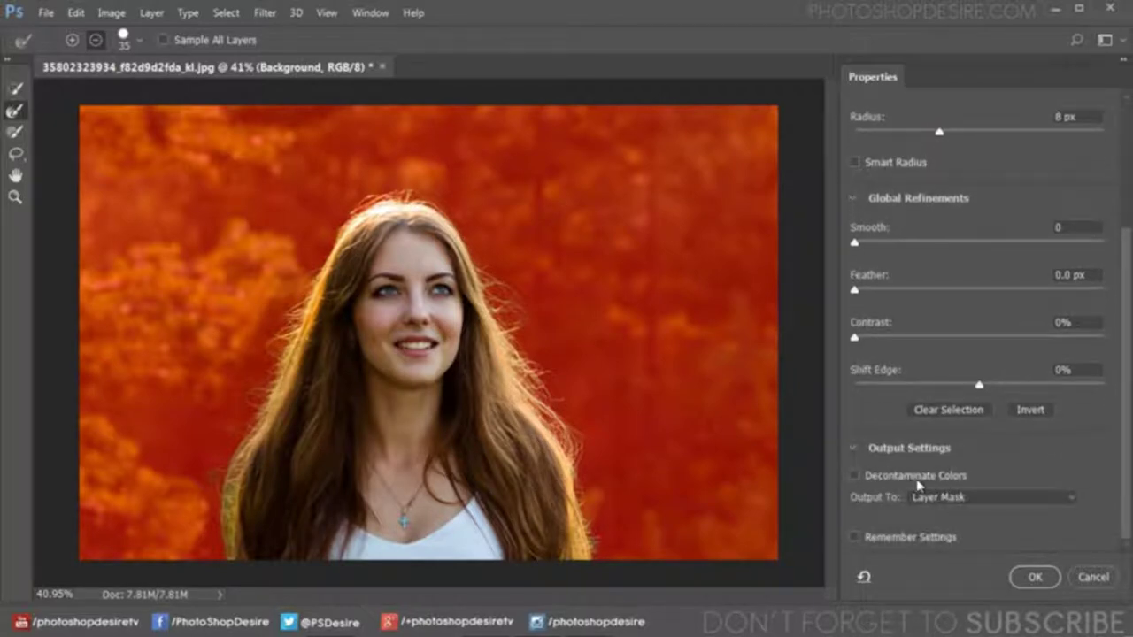
pyautogui.click(855, 476)
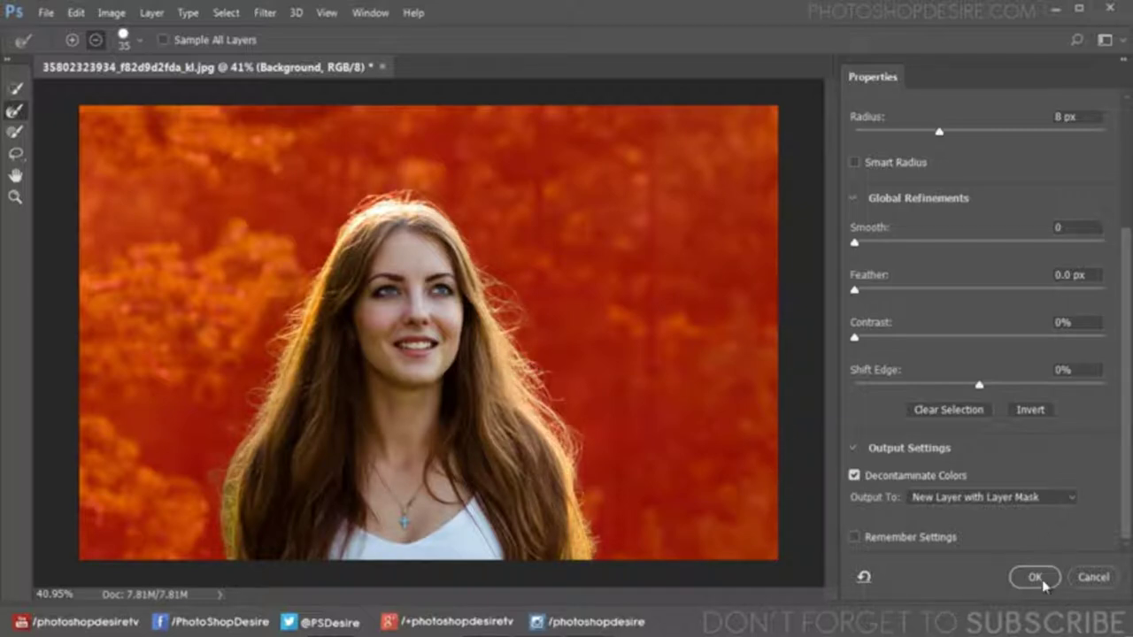
pyautogui.click(1027, 501)
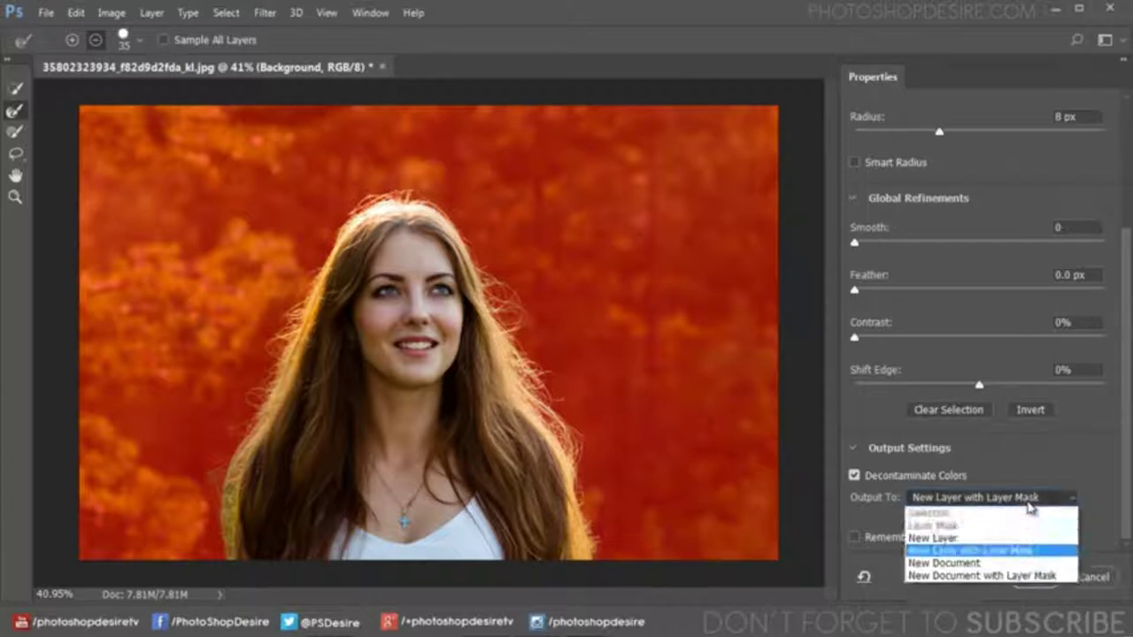
pyautogui.click(1032, 551)
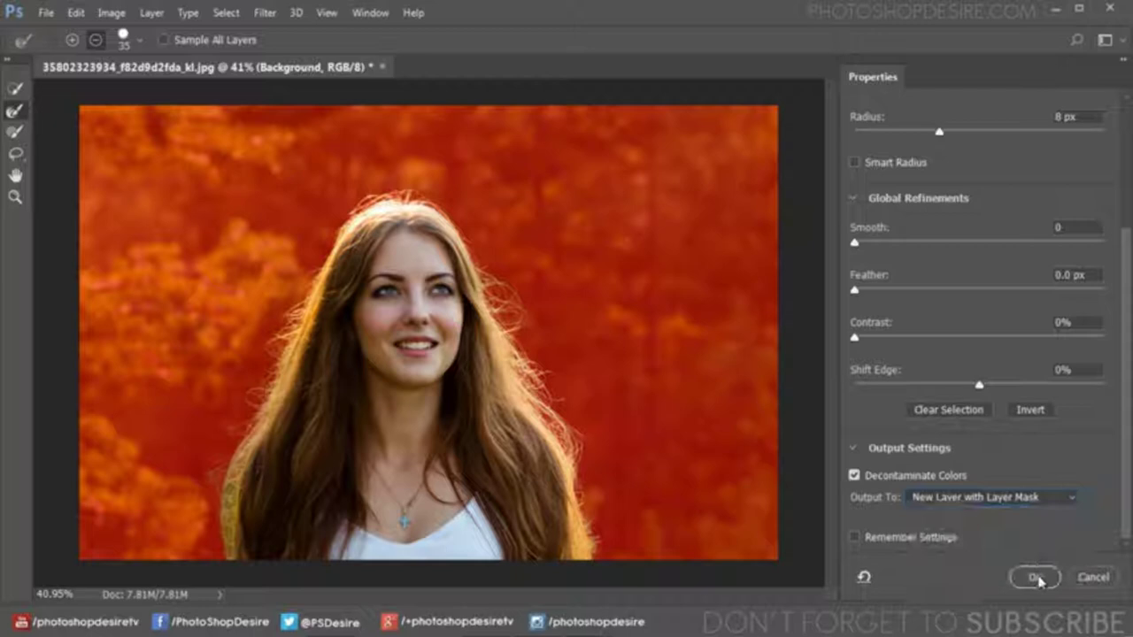
pyautogui.click(1036, 577)
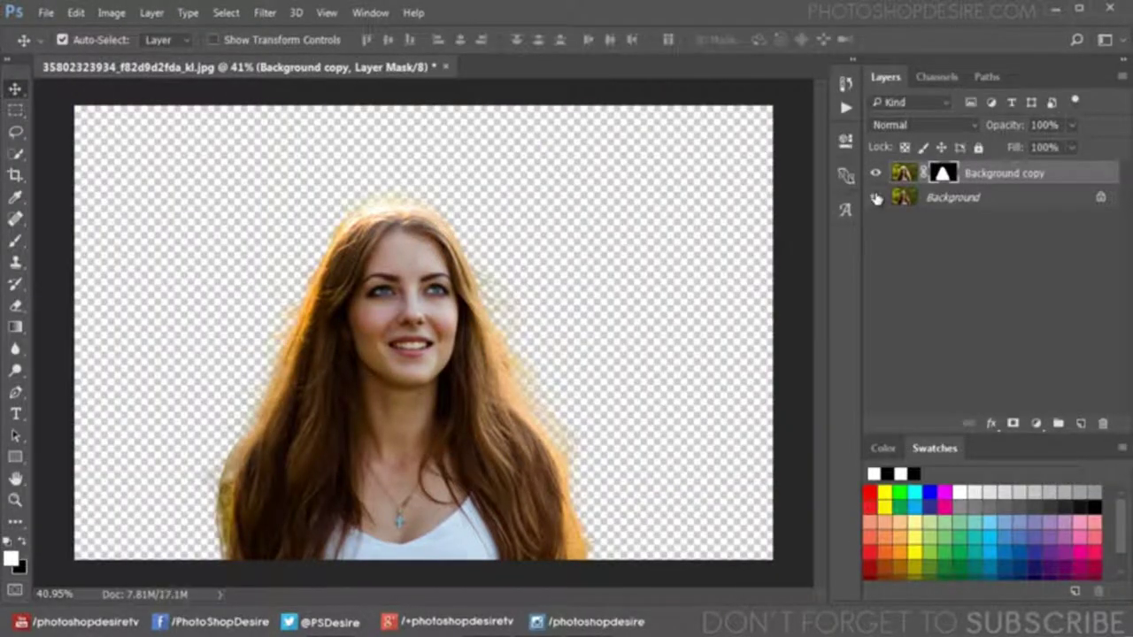
pyautogui.click(875, 197)
pyautogui.click(875, 174)
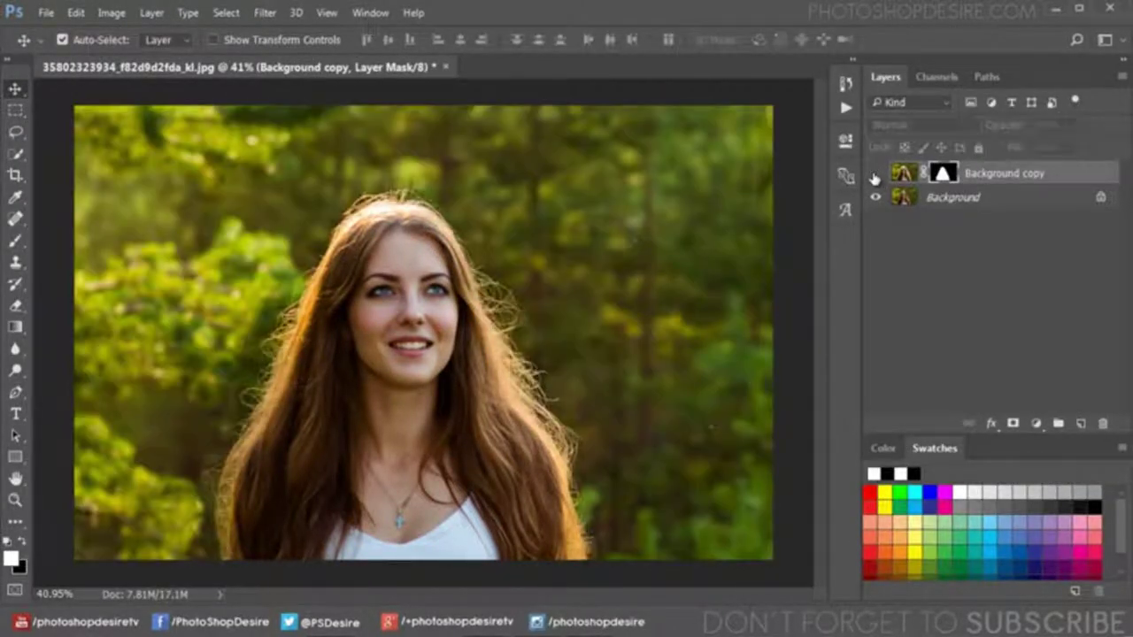
pyautogui.click(876, 196)
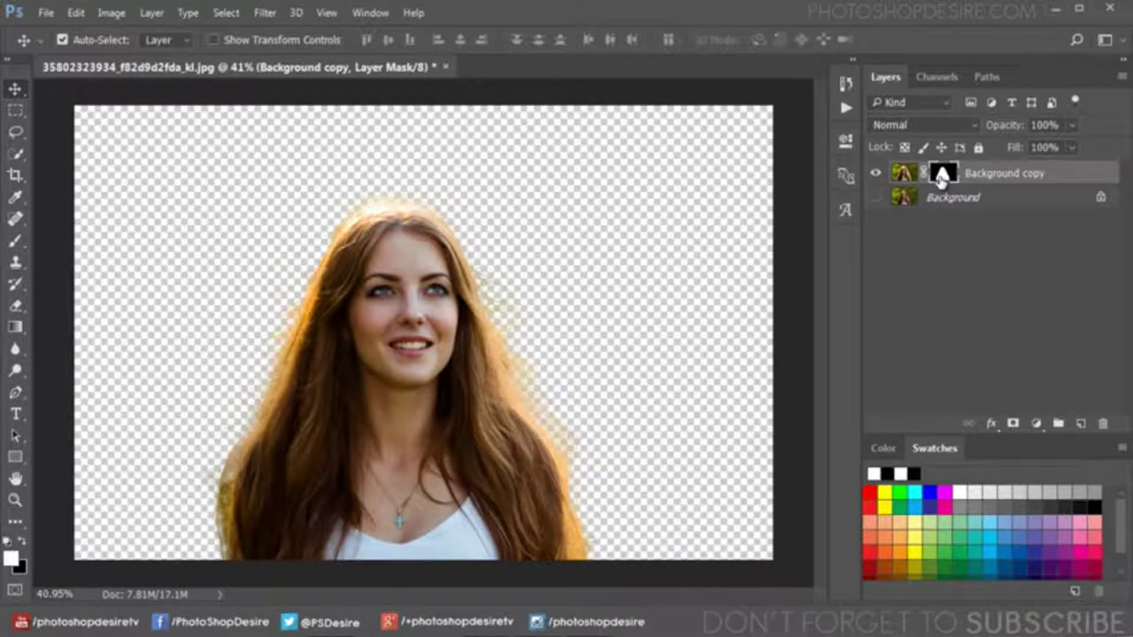
pyautogui.keyDown('alt'); pyautogui.click(941, 174); pyautogui.keyUp('alt')
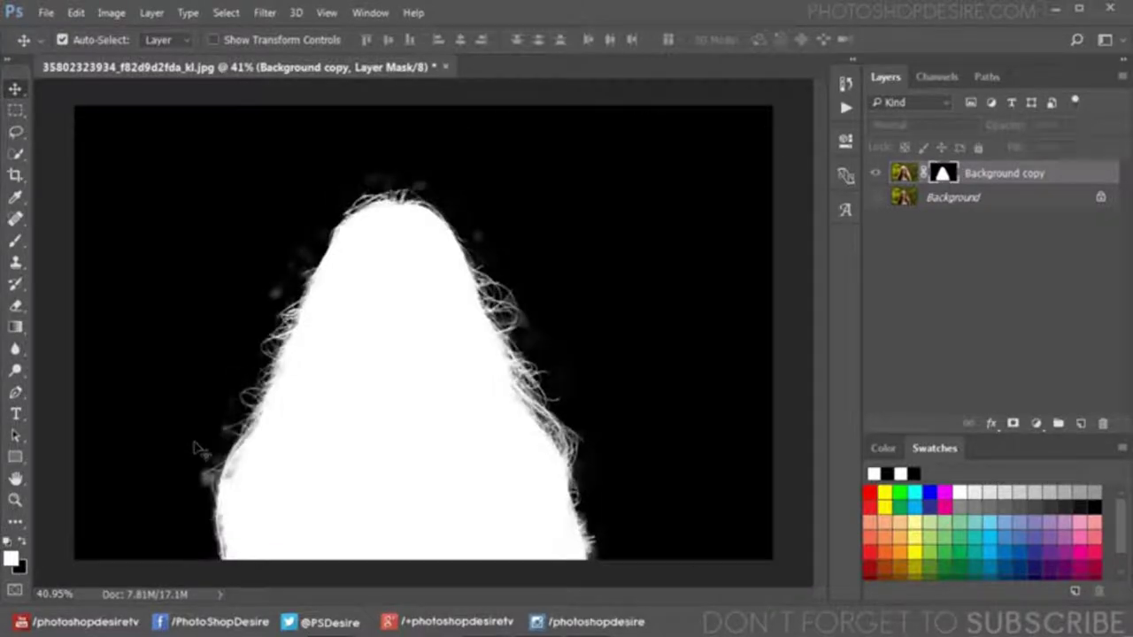
pyautogui.scroll(3, 187, 459)
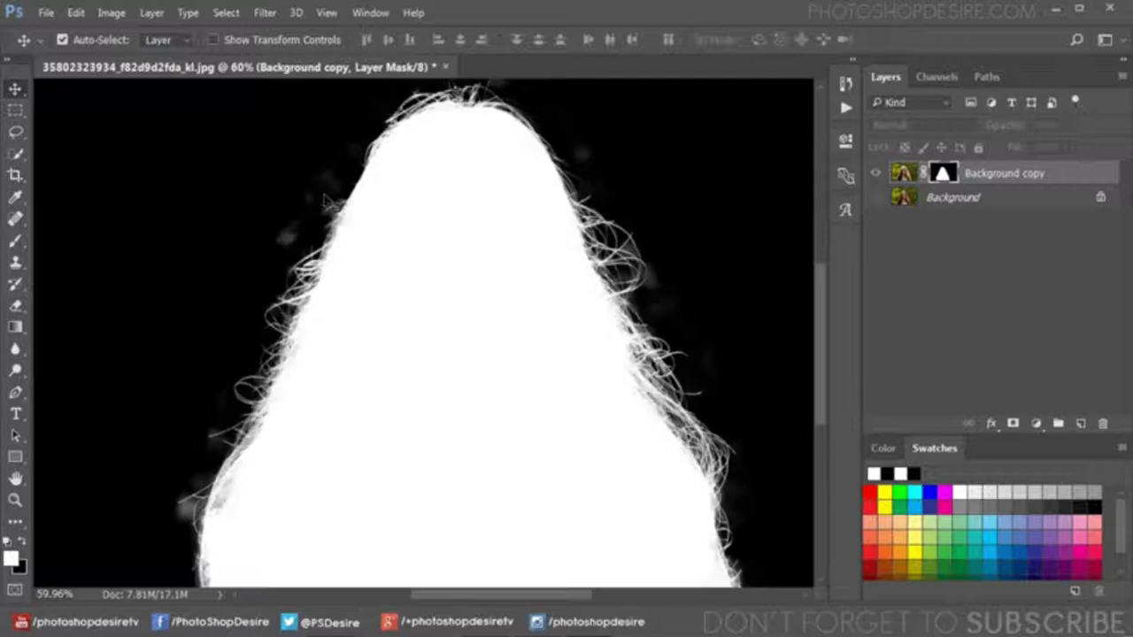
pyautogui.scroll(-3, 531, 270)
pyautogui.scroll(2, 531, 270)
pyautogui.scroll(1, 197, 319)
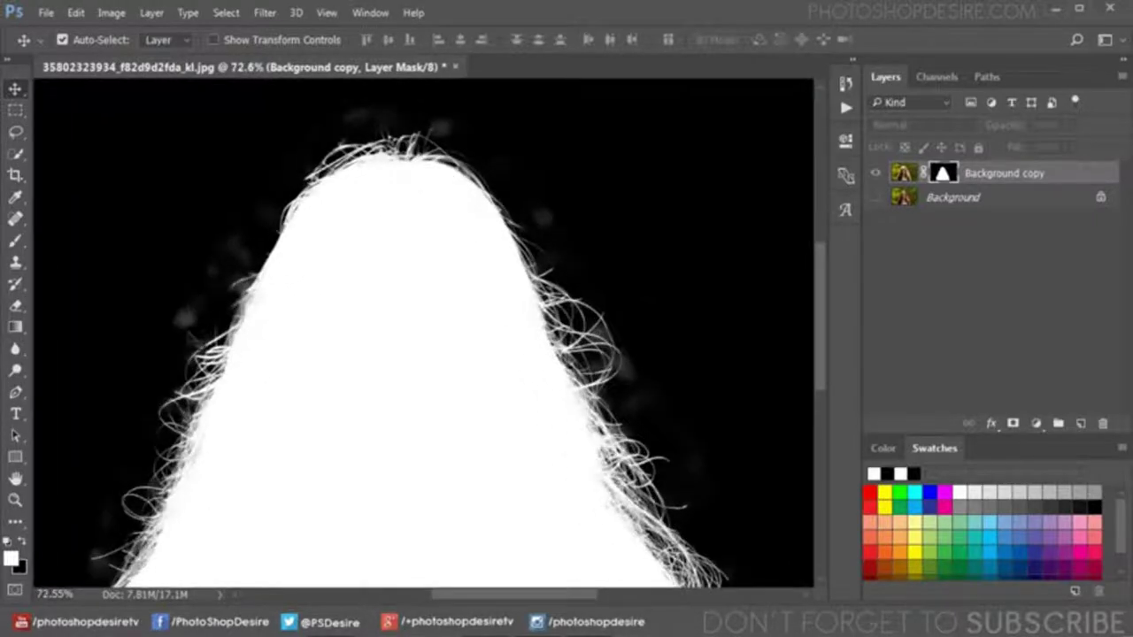
pyautogui.scroll(2, 197, 319)
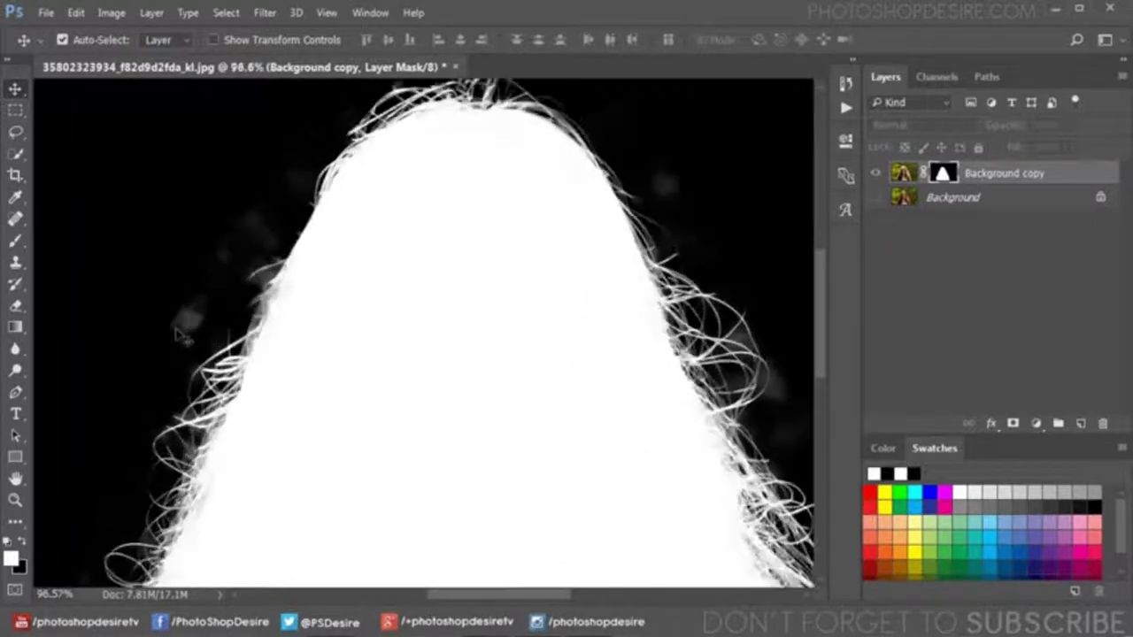
# Set up the Brush tool in Overlay mode with black as the painting colour.
pyautogui.rightClick(17, 244)
pyautogui.click(88, 234)
pyautogui.click(190, 40)
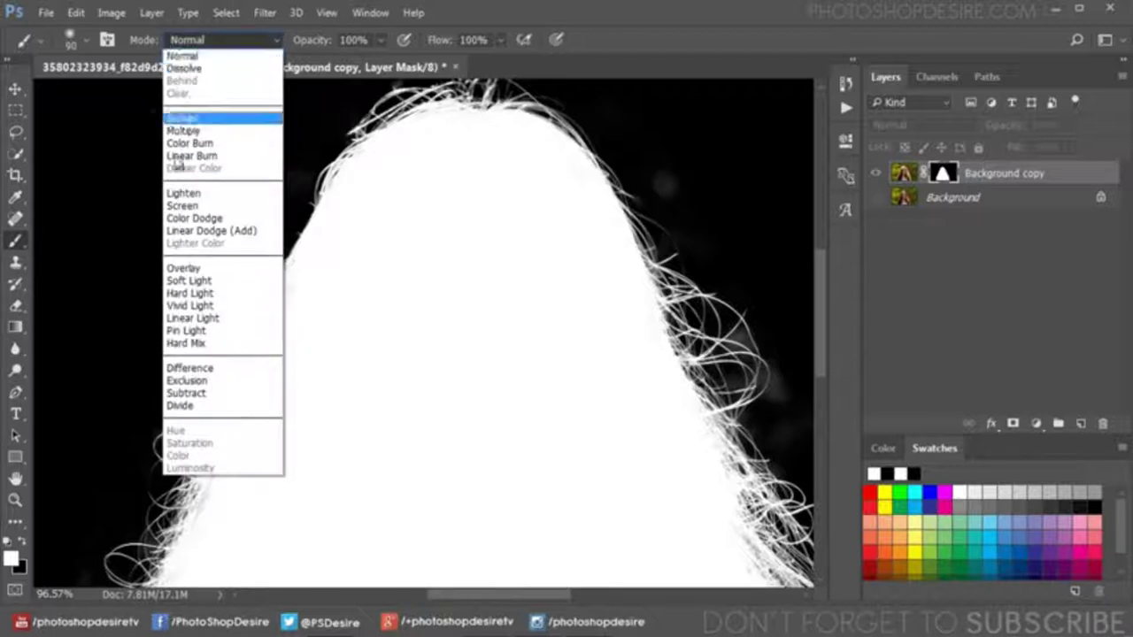
pyautogui.click(184, 268)
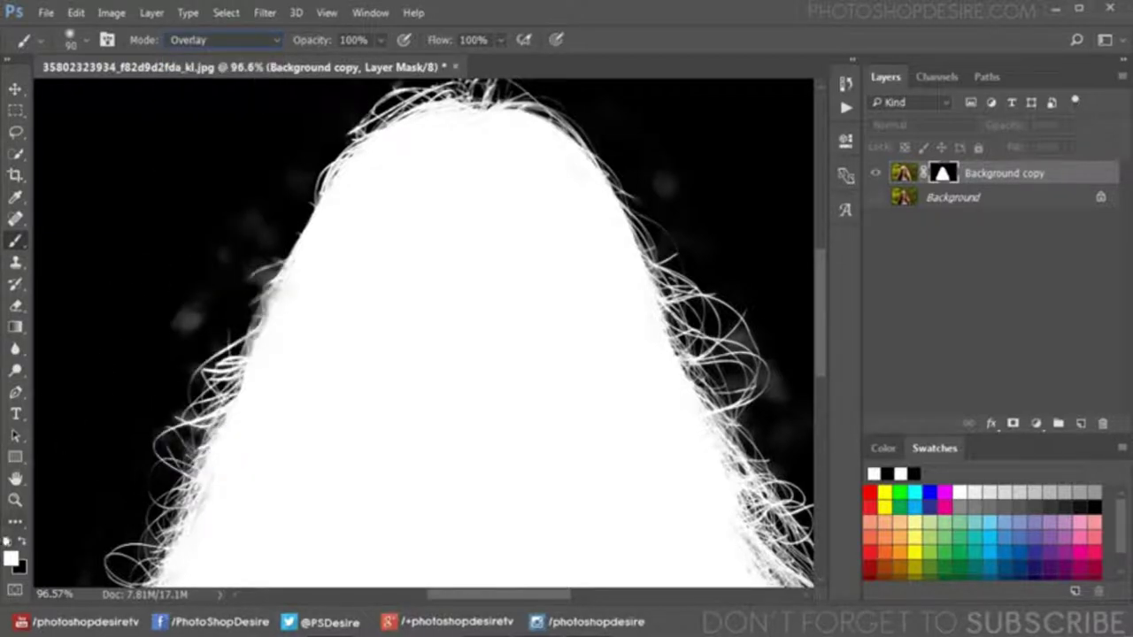
pyautogui.click(23, 544)
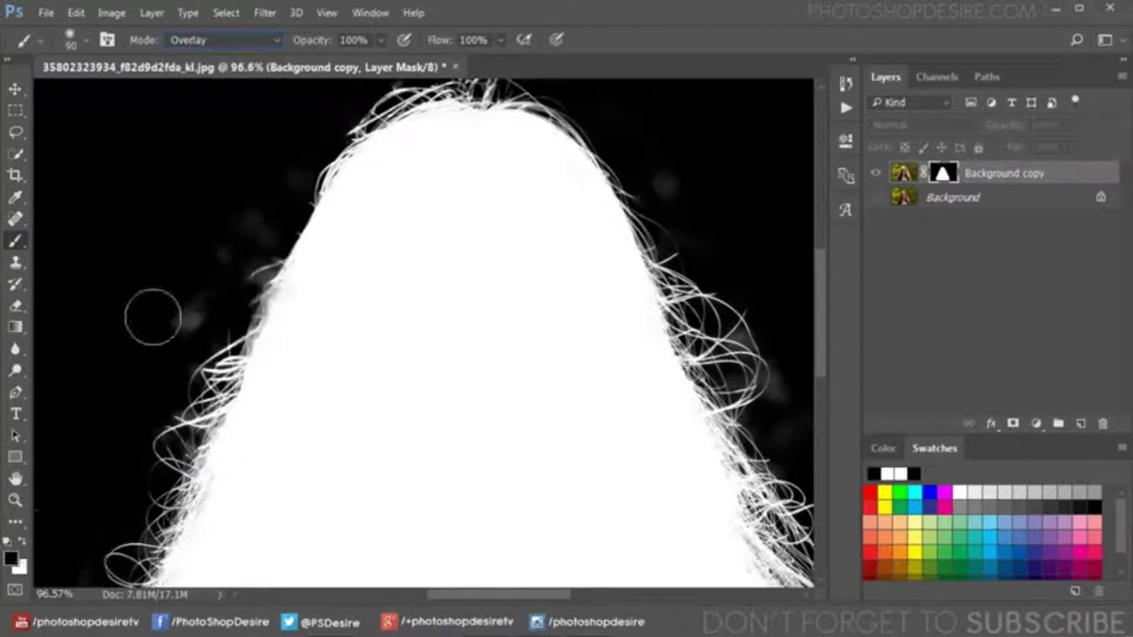
# Paint black over the grey blob left of the hair and the haze above it.
pyautogui.moveTo(151, 316)
pyautogui.mouseDown()
pyautogui.moveTo(223, 203)
pyautogui.moveTo(258, 197)
pyautogui.moveTo(253, 182)
pyautogui.mouseUp()
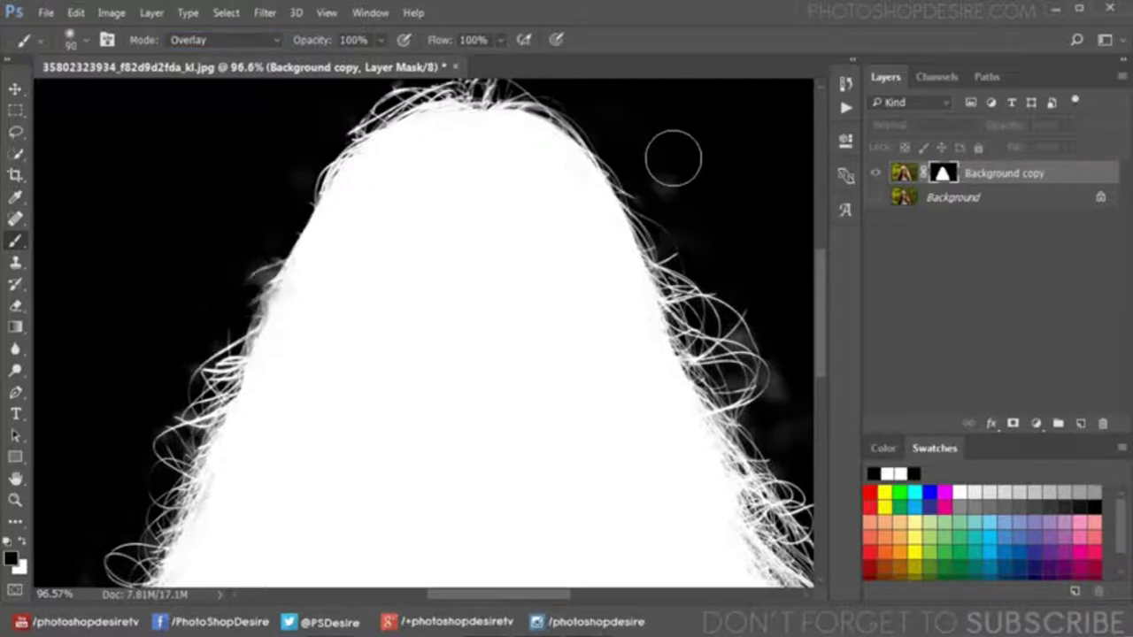
pyautogui.keyDown('alt'); pyautogui.scroll(-5, 716, 227); pyautogui.keyUp('alt')
pyautogui.keyDown('alt'); pyautogui.scroll(3, 676, 185); pyautogui.keyUp('alt')
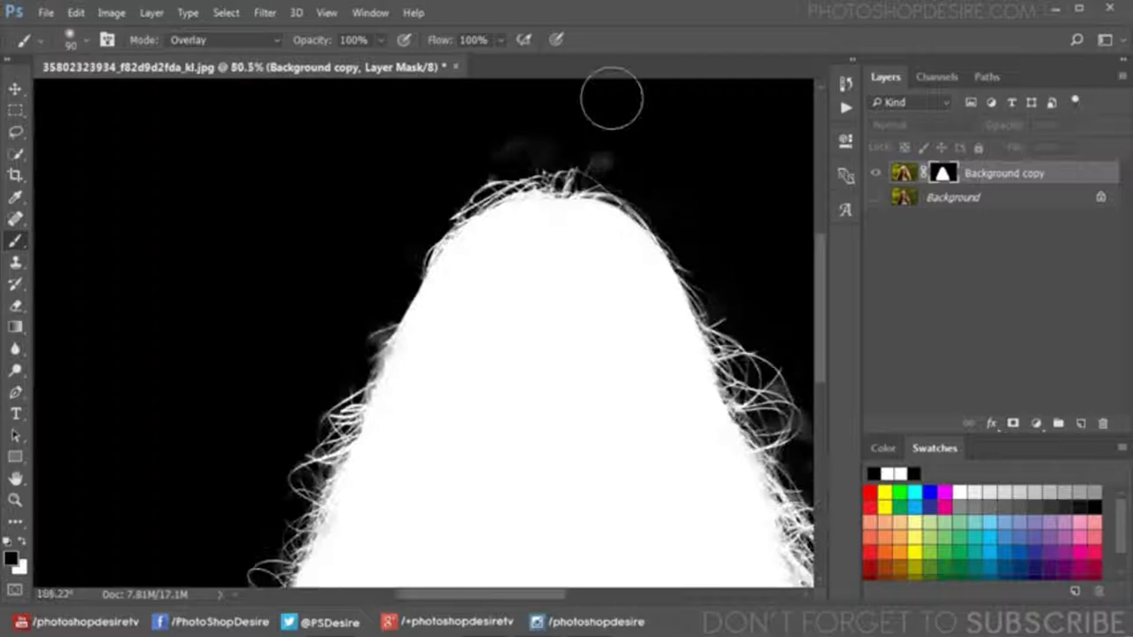
pyautogui.keyDown('alt'); pyautogui.scroll(3, 612, 101); pyautogui.keyUp('alt')
pyautogui.moveTo(658, 174)
pyautogui.mouseDown()
pyautogui.moveTo(397, 147)
pyautogui.moveTo(385, 156)
pyautogui.moveTo(602, 172)
pyautogui.moveTo(651, 134)
pyautogui.mouseUp()
pyautogui.keyDown('alt'); pyautogui.scroll(-3, 651, 134); pyautogui.keyUp('alt')
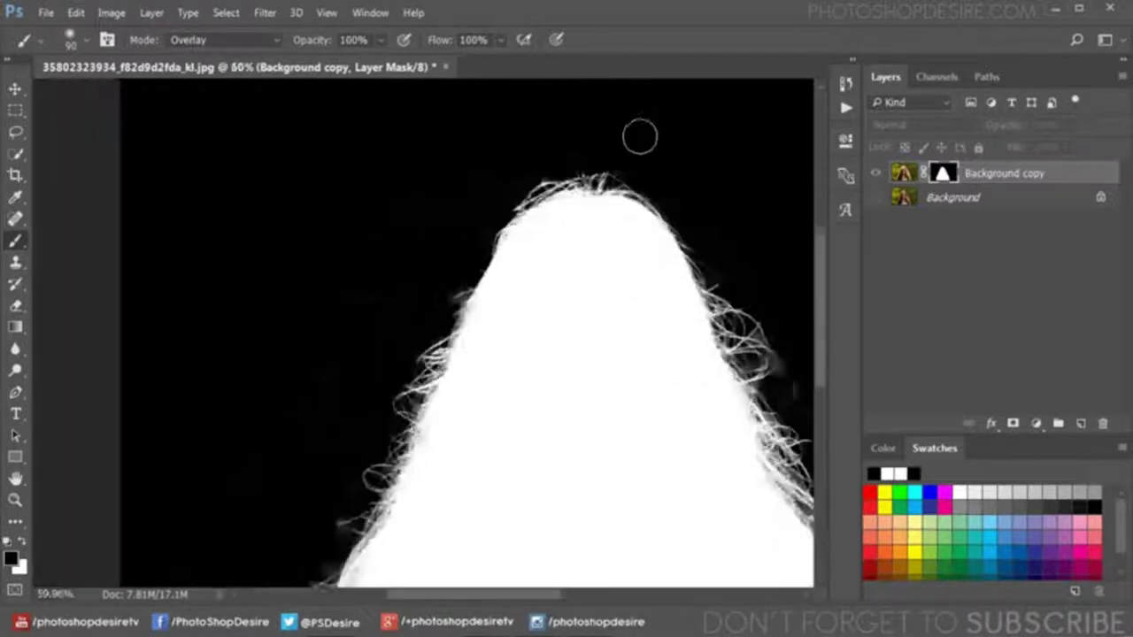
pyautogui.keyDown('alt'); pyautogui.scroll(-3, 664, 352); pyautogui.keyUp('alt')
pyautogui.keyDown('alt'); pyautogui.scroll(2, 614, 381); pyautogui.keyUp('alt')
pyautogui.keyDown('alt'); pyautogui.scroll(4, 568, 418); pyautogui.keyUp('alt')
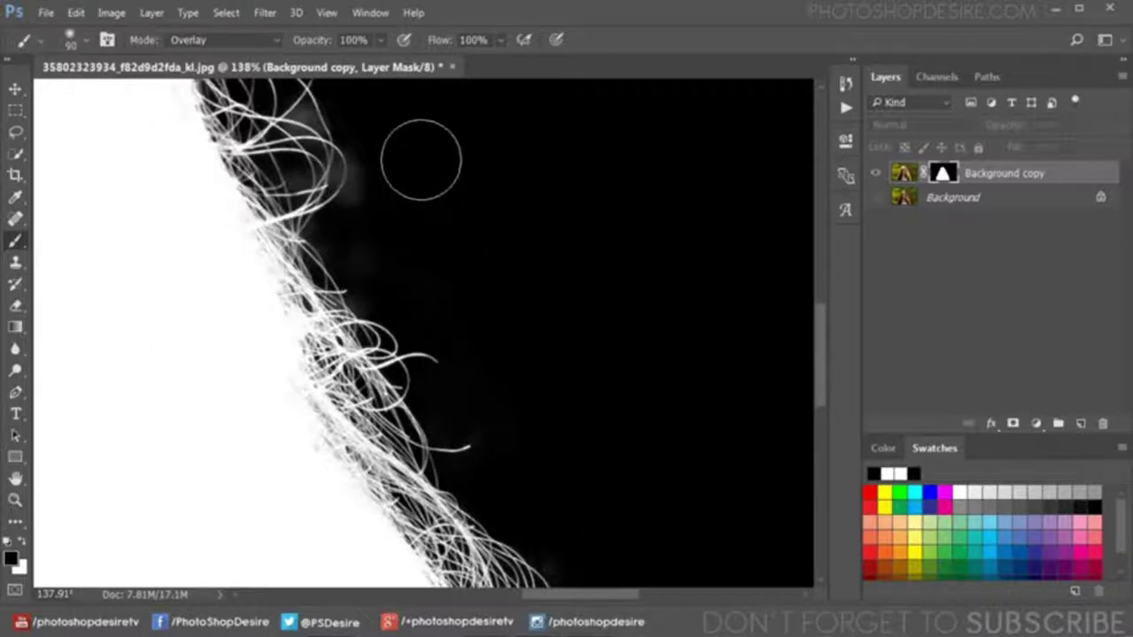
pyautogui.keyDown('alt'); pyautogui.scroll(-2, 590, 218); pyautogui.keyUp('alt')
pyautogui.keyDown('alt'); pyautogui.scroll(-1, 617, 204); pyautogui.keyUp('alt')
pyautogui.keyDown('alt'); pyautogui.scroll(-1, 615, 222); pyautogui.keyUp('alt')
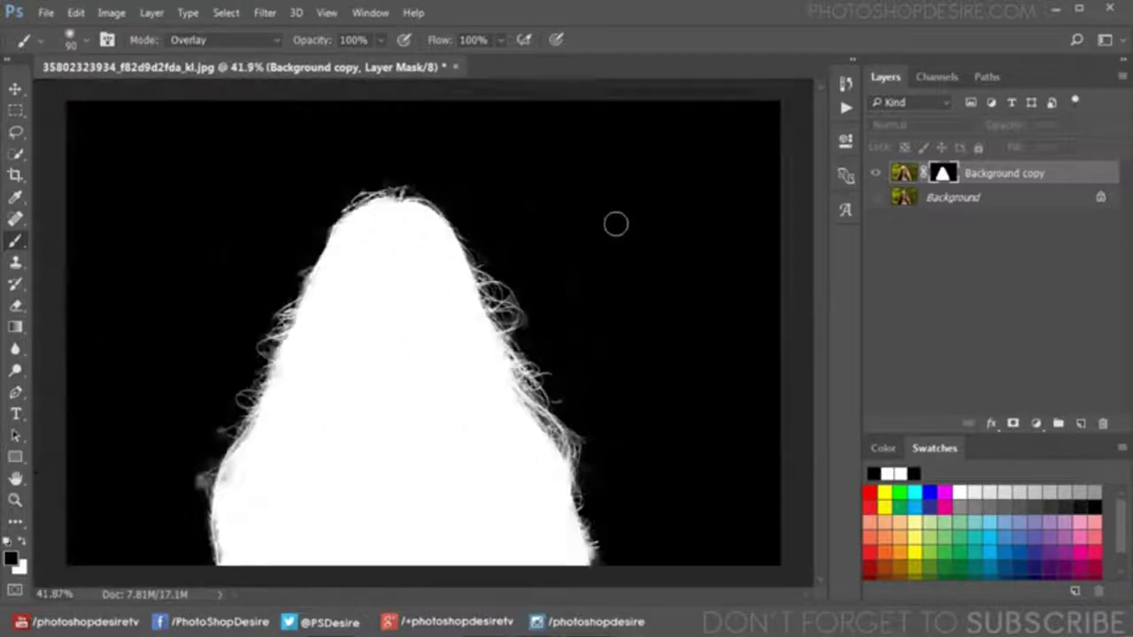
pyautogui.keyDown('alt'); pyautogui.scroll(3, 179, 485); pyautogui.keyUp('alt')
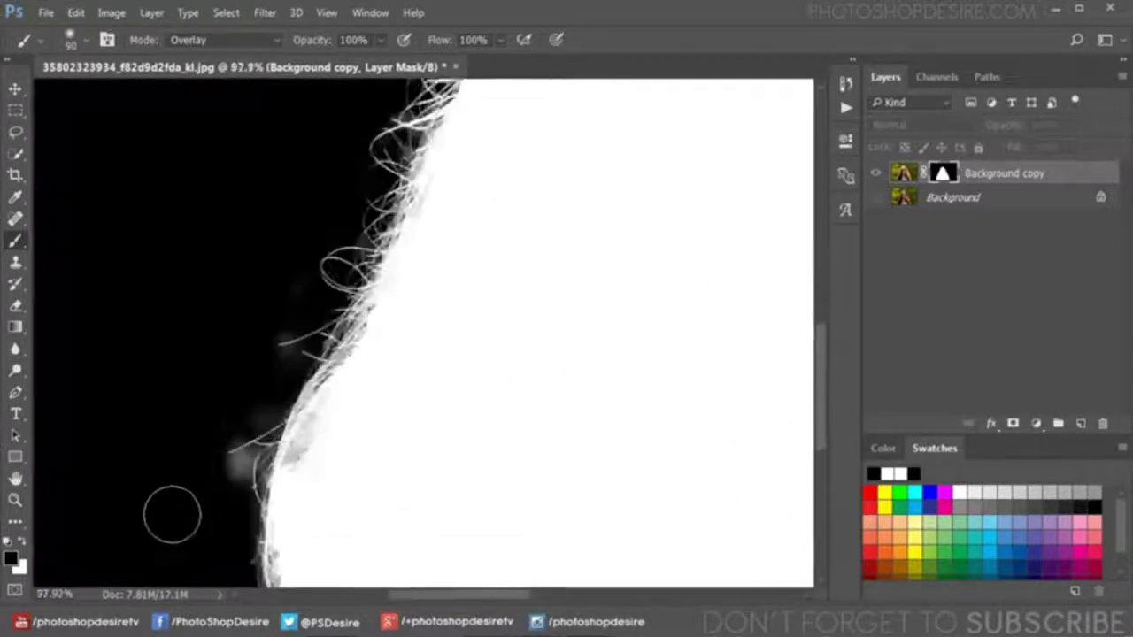
# Lower brush Flow to about 46% and darken the grey blobs beside the hair.
pyautogui.click(423, 43)
pyautogui.moveTo(423, 46); pyautogui.dragTo(412, 44)
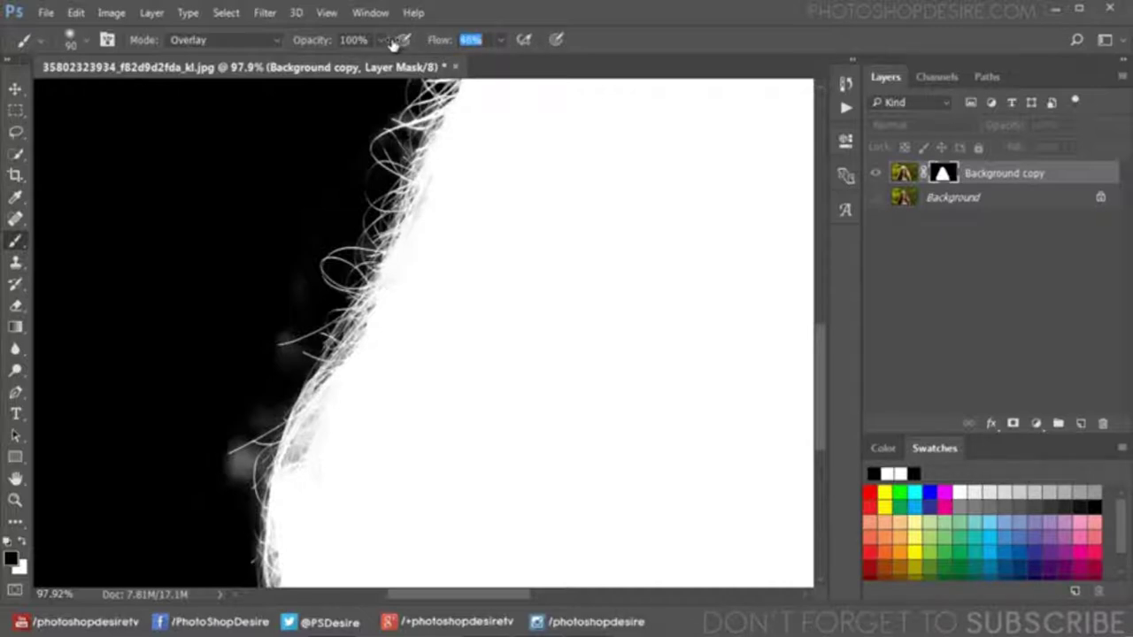
pyautogui.moveTo(212, 455)
pyautogui.mouseDown()
pyautogui.moveTo(230, 451)
pyautogui.moveTo(253, 321)
pyautogui.moveTo(273, 349)
pyautogui.moveTo(290, 237)
pyautogui.mouseUp()
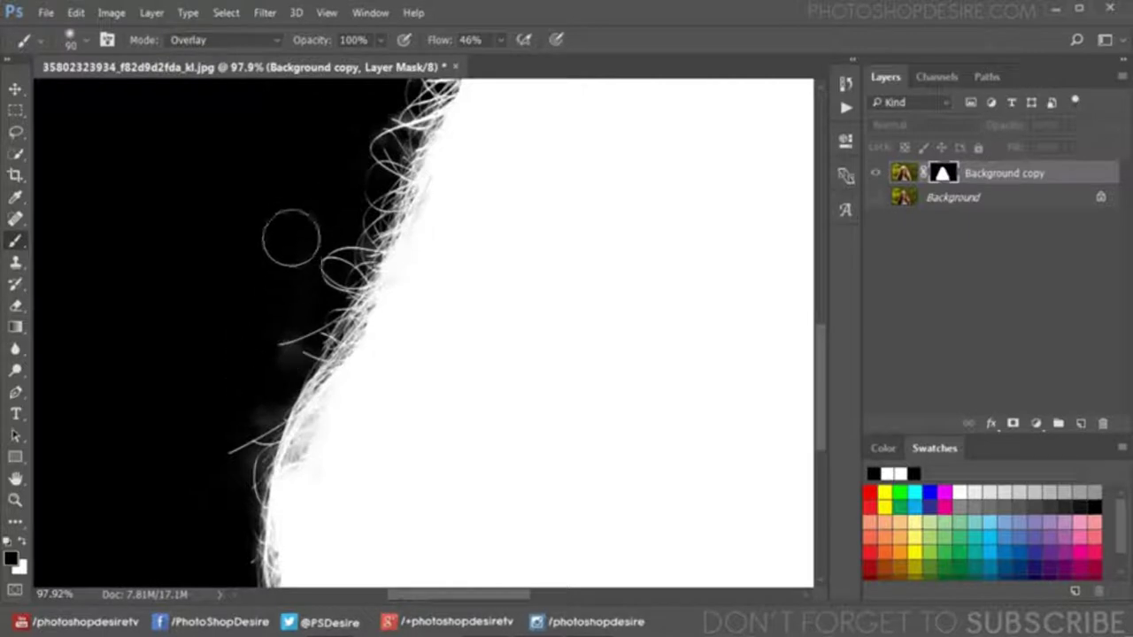
pyautogui.scroll(-2, 132, 455)
pyautogui.scroll(-2, 132, 455)
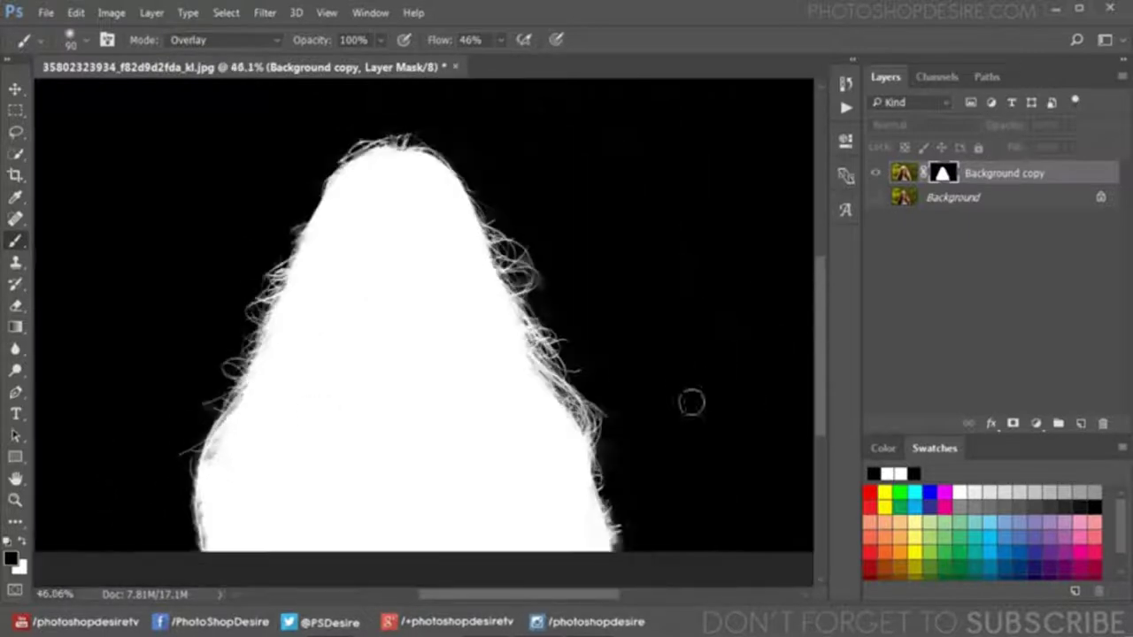
pyautogui.scroll(2, 683, 492)
pyautogui.scroll(2, 663, 552)
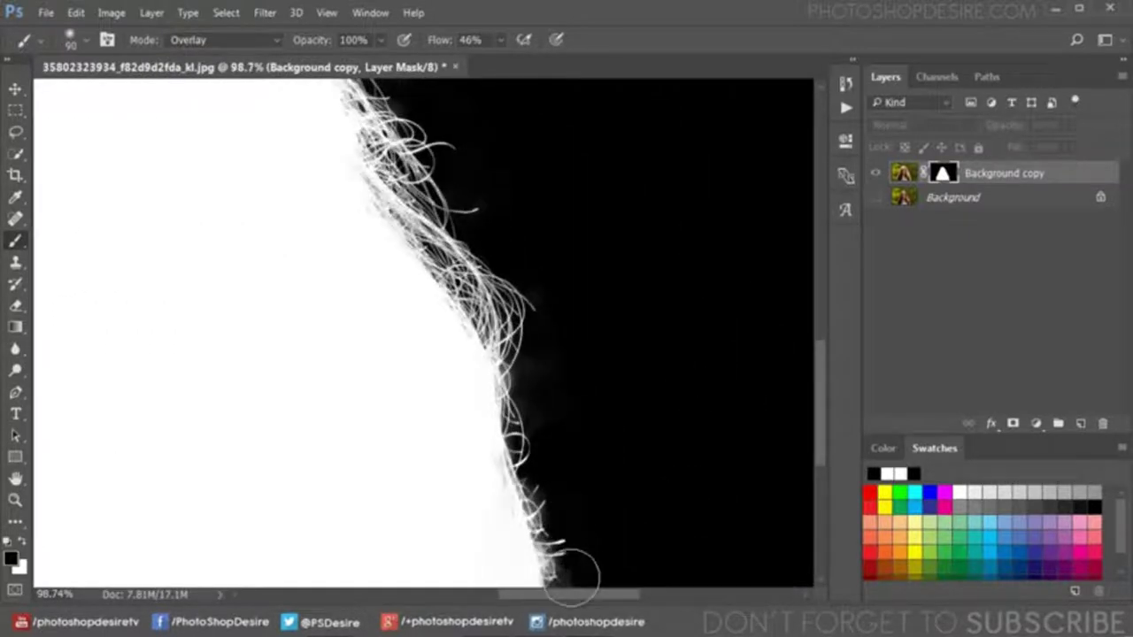
pyautogui.moveTo(533, 354); pyautogui.dragTo(537, 408)
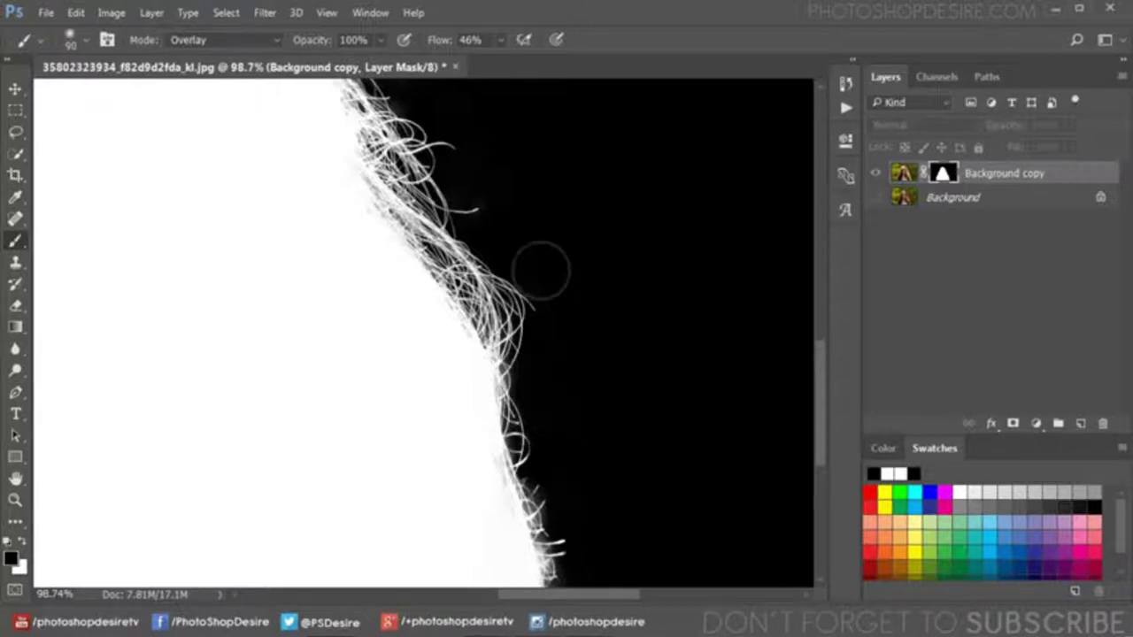
pyautogui.scroll(-1, 541, 271)
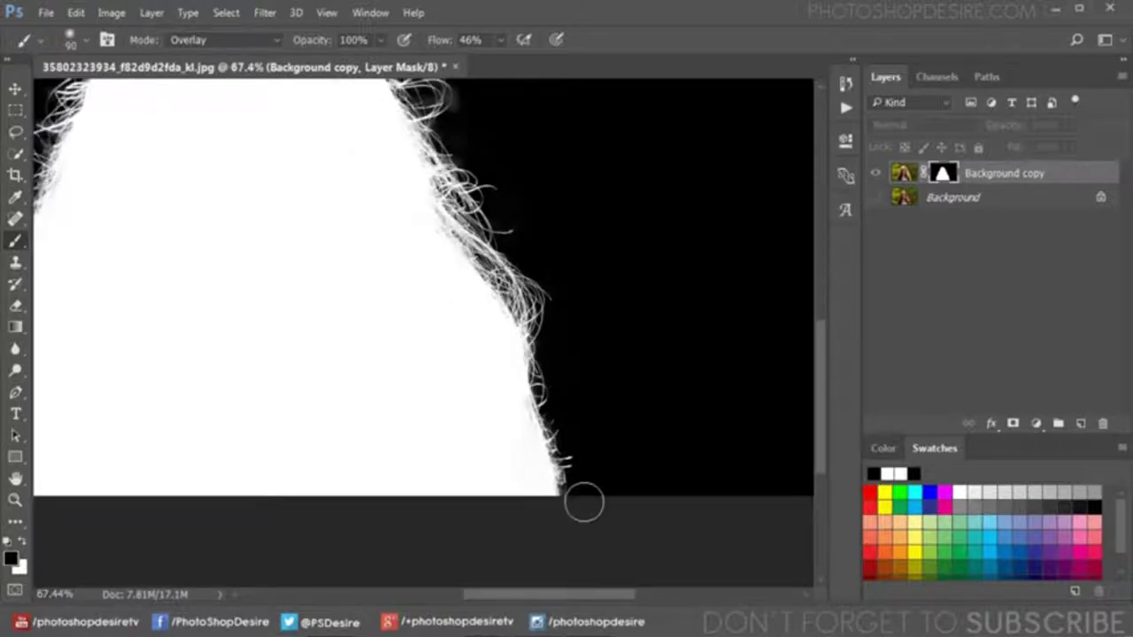
pyautogui.scroll(-1, 562, 111)
pyautogui.scroll(2, 511, 186)
pyautogui.scroll(2, 496, 173)
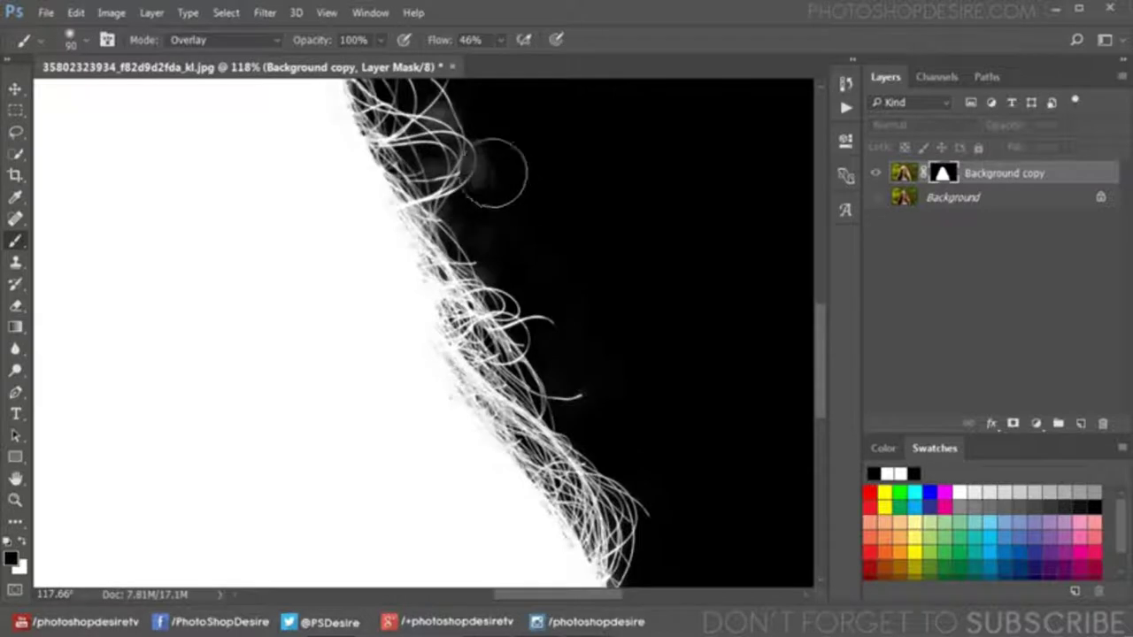
# Darken the remaining haze along the upper hair edge of the mask.
pyautogui.moveTo(496, 172); pyautogui.dragTo(521, 147)
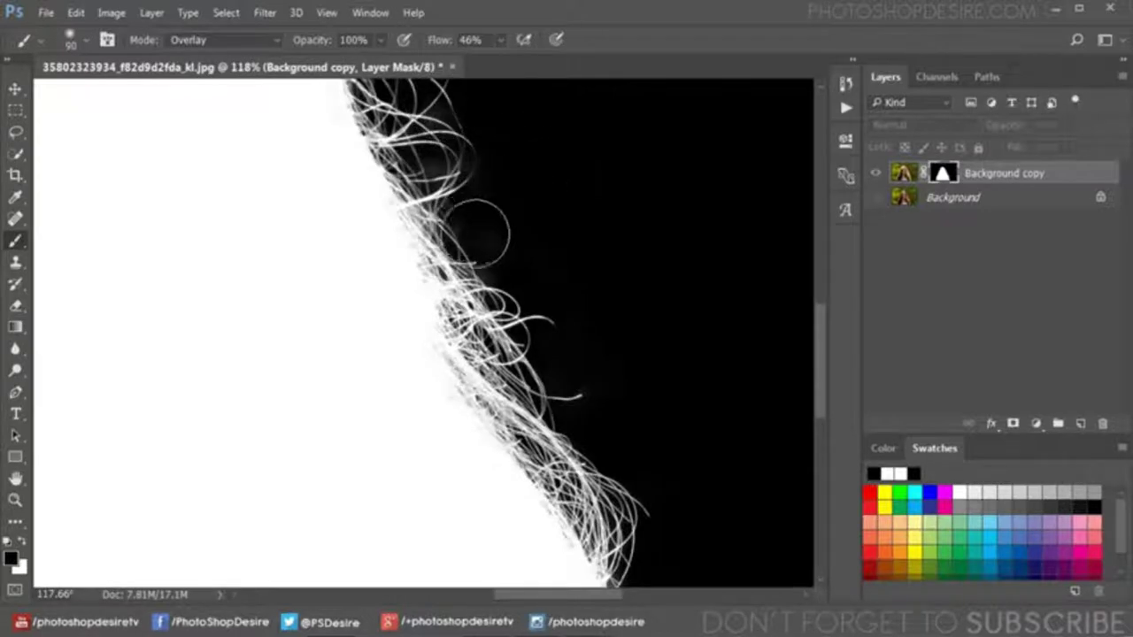
pyautogui.scroll(-1, 605, 221)
pyautogui.scroll(-1, 610, 172)
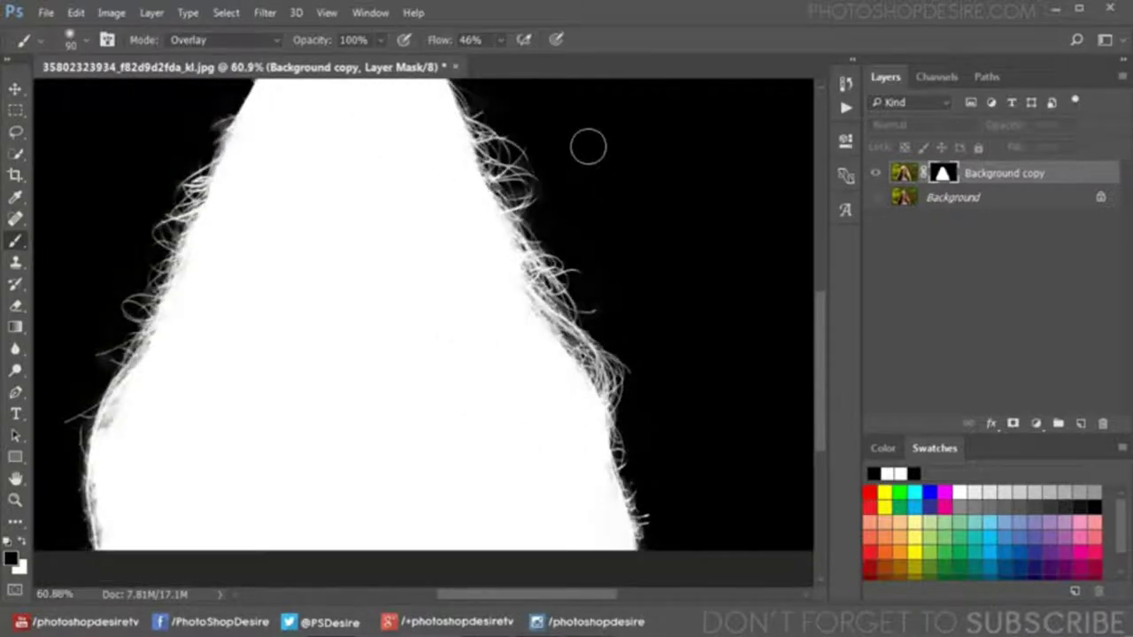
pyautogui.scroll(-1, 203, 126)
pyautogui.scroll(1, 94, 328)
pyautogui.scroll(1, 132, 319)
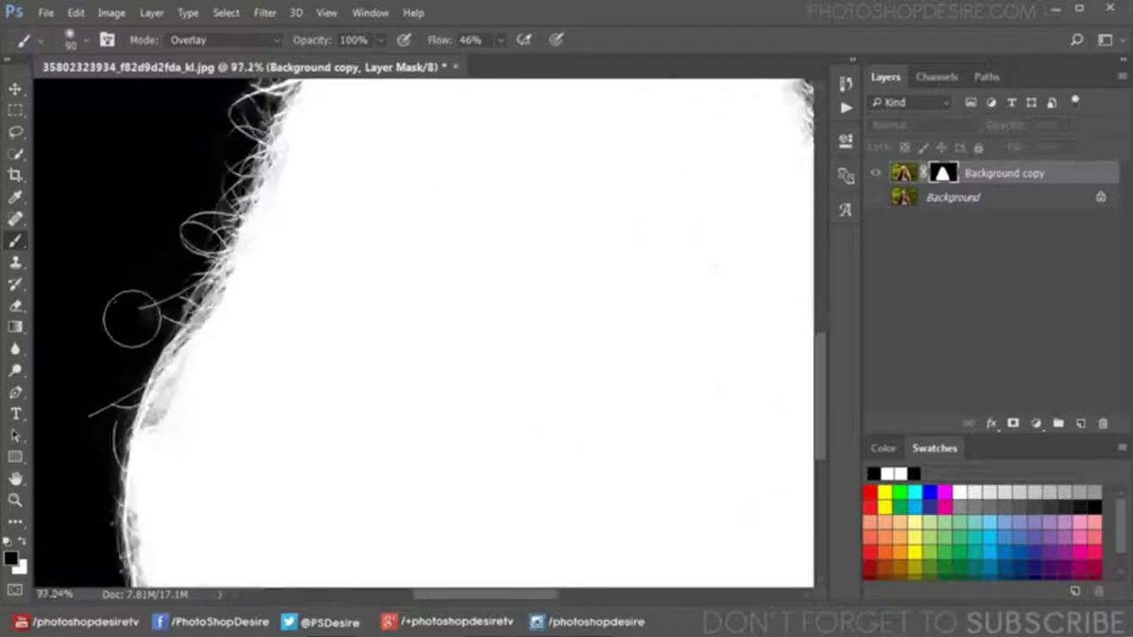
pyautogui.scroll(-1, 253, 202)
pyautogui.scroll(-1, 278, 139)
pyautogui.scroll(1, 296, 294)
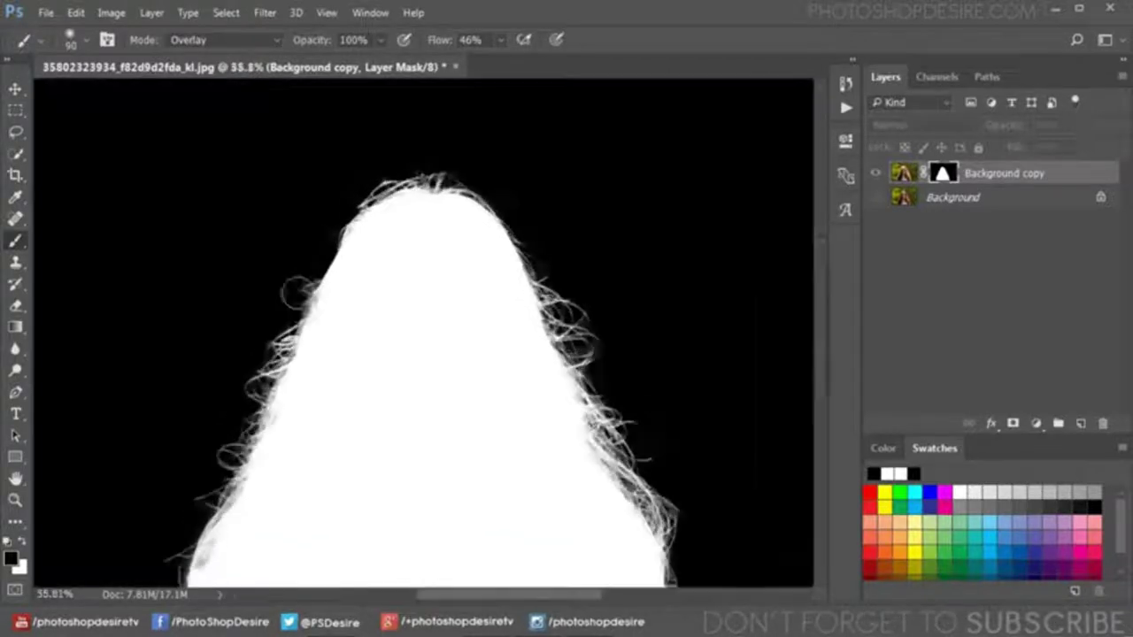
pyautogui.scroll(2, 304, 253)
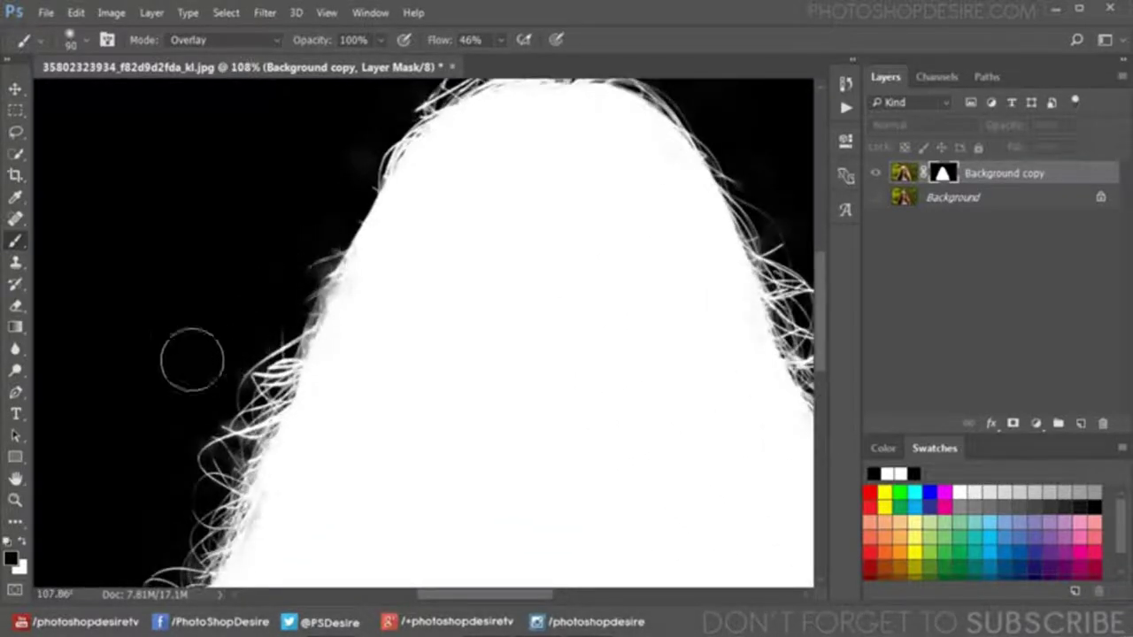
pyautogui.scroll(-1, 203, 345)
pyautogui.scroll(-1, 349, 268)
pyautogui.scroll(-1, 349, 268)
pyautogui.scroll(-1, 356, 261)
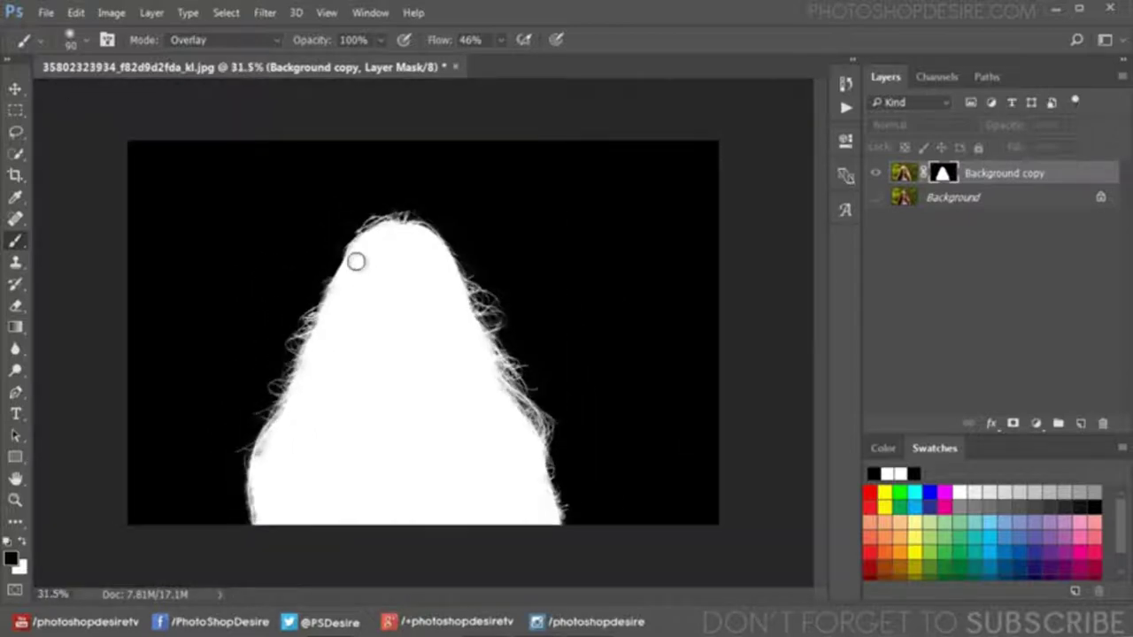
pyautogui.scroll(-1, 356, 261)
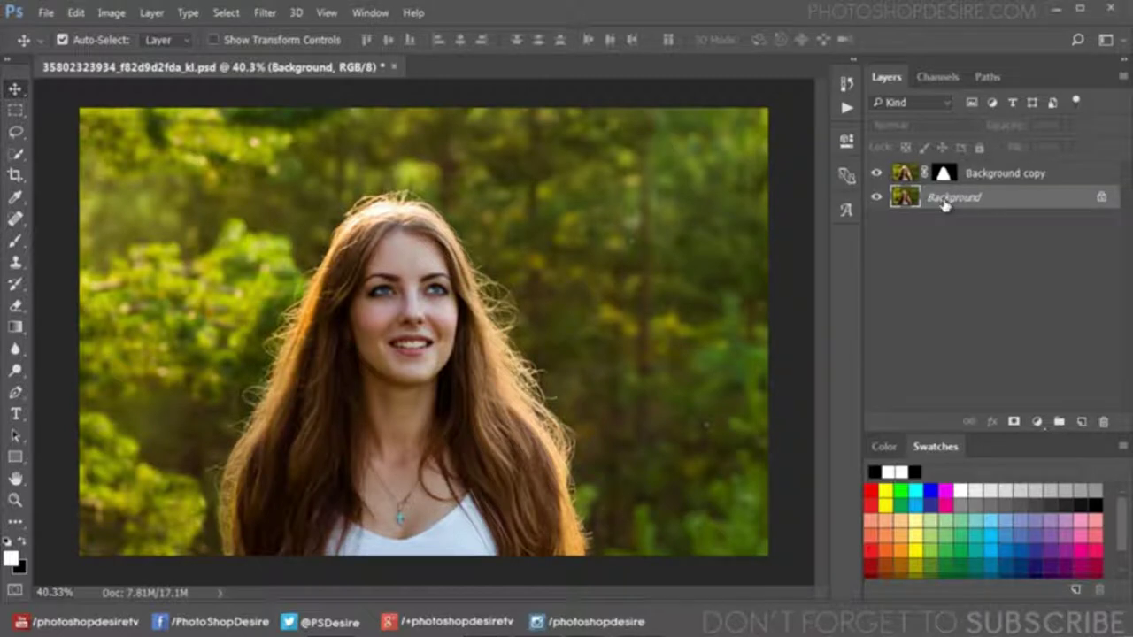
# Duplicate the Background layer as Background copy 2 and hide Background copy.
pyautogui.rightClick(946, 205)
pyautogui.click(1009, 237)
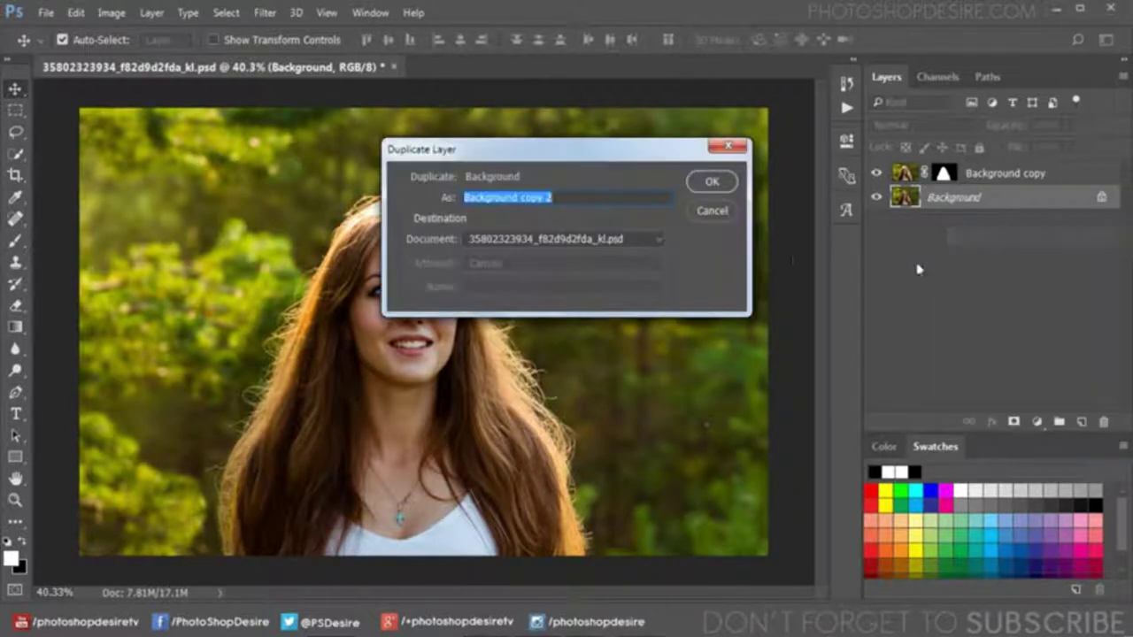
pyautogui.click(710, 184)
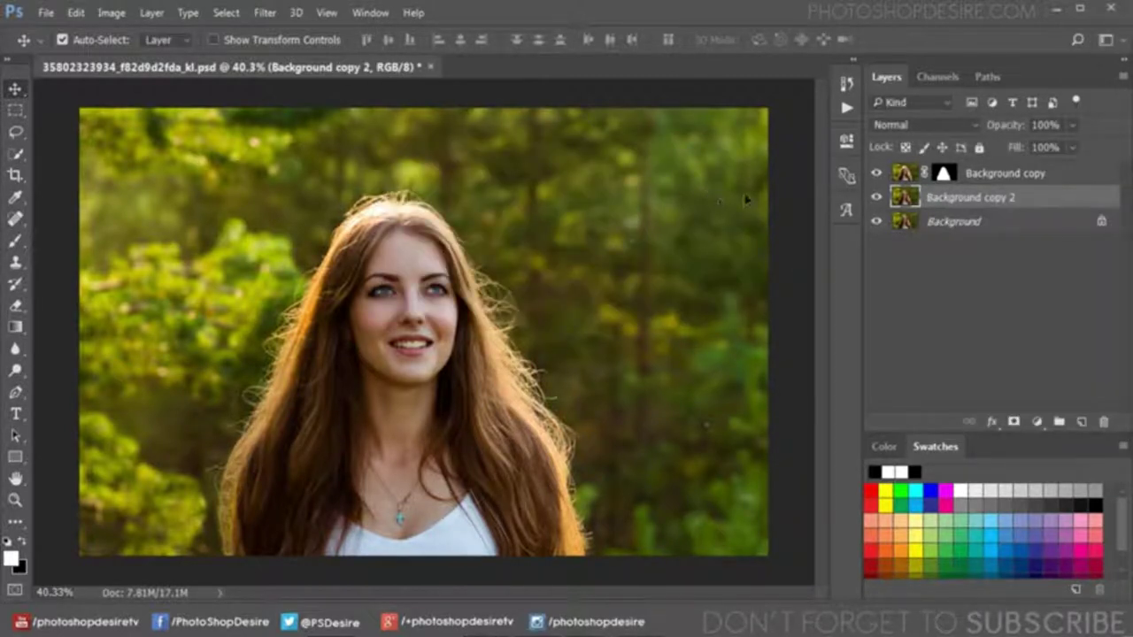
pyautogui.click(878, 174)
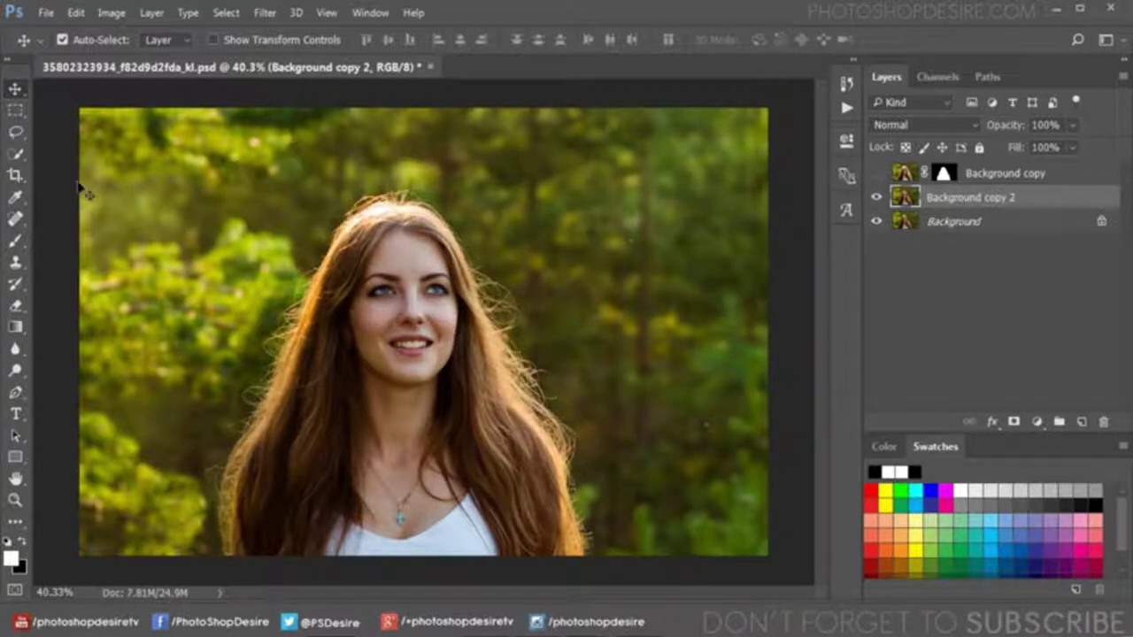
# Draw a closed Lasso selection around the woman's hair down to the bottom edge.
pyautogui.moveTo(17, 135); pyautogui.dragTo(87, 140)
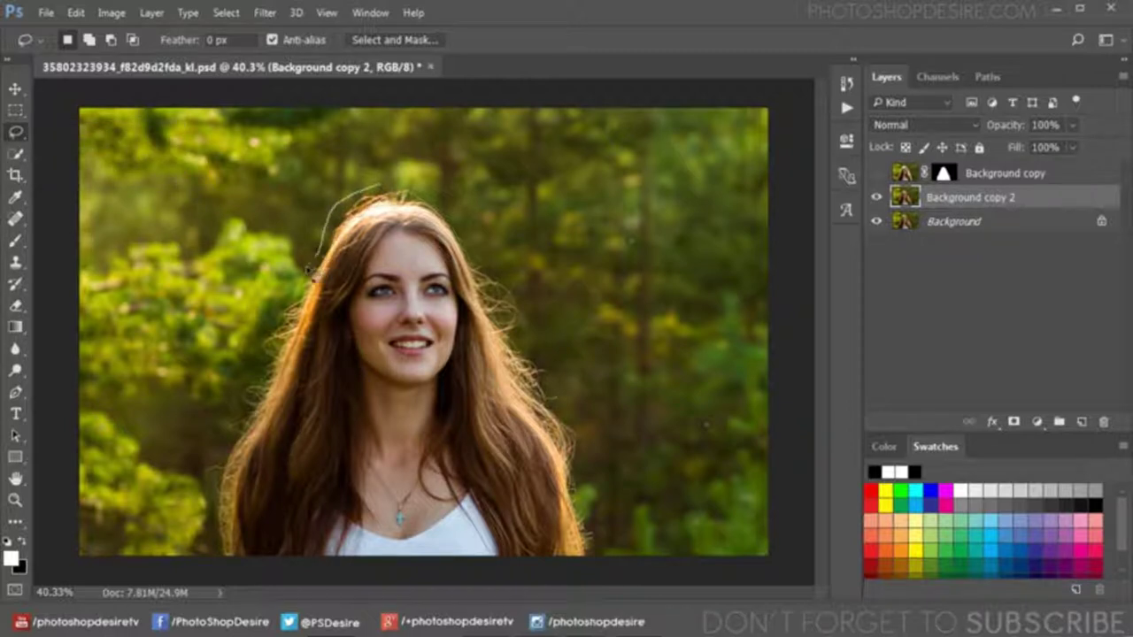
pyautogui.moveTo(265, 326); pyautogui.dragTo(247, 402)
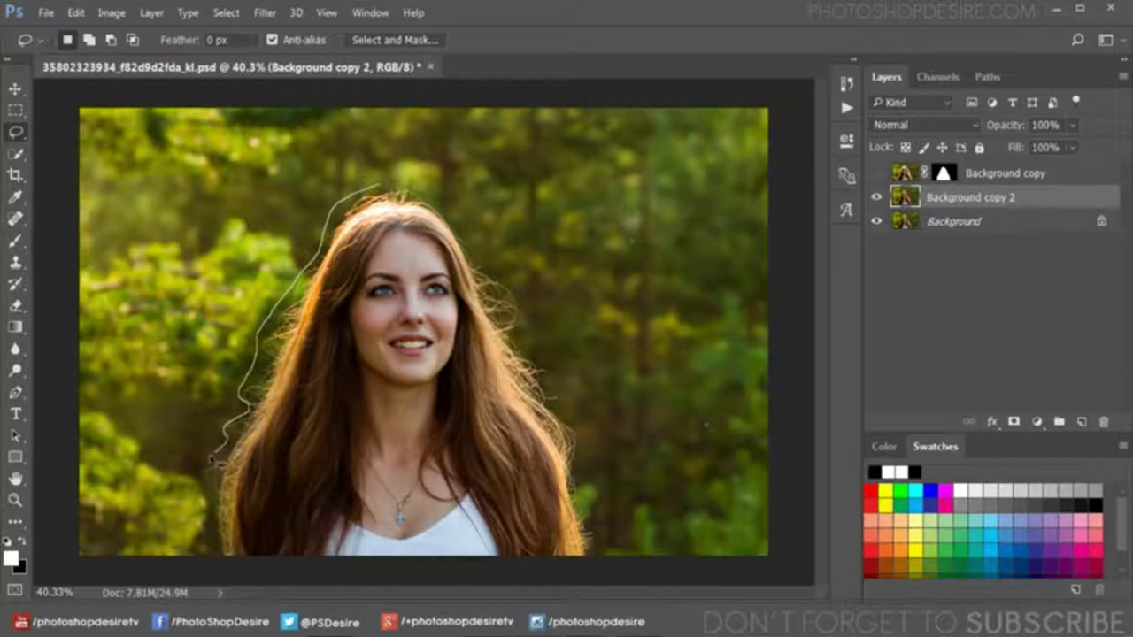
pyautogui.moveTo(214, 531)
pyautogui.mouseDown()
pyautogui.moveTo(243, 580)
pyautogui.moveTo(586, 595)
pyautogui.mouseUp()
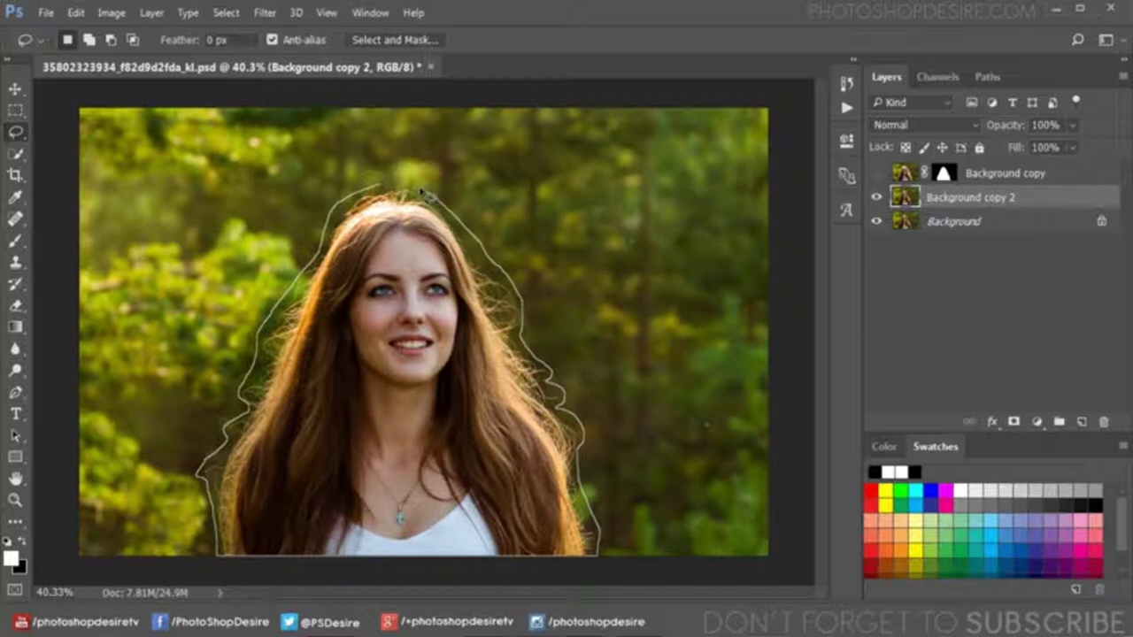
pyautogui.moveTo(381, 190); pyautogui.dragTo(383, 188)
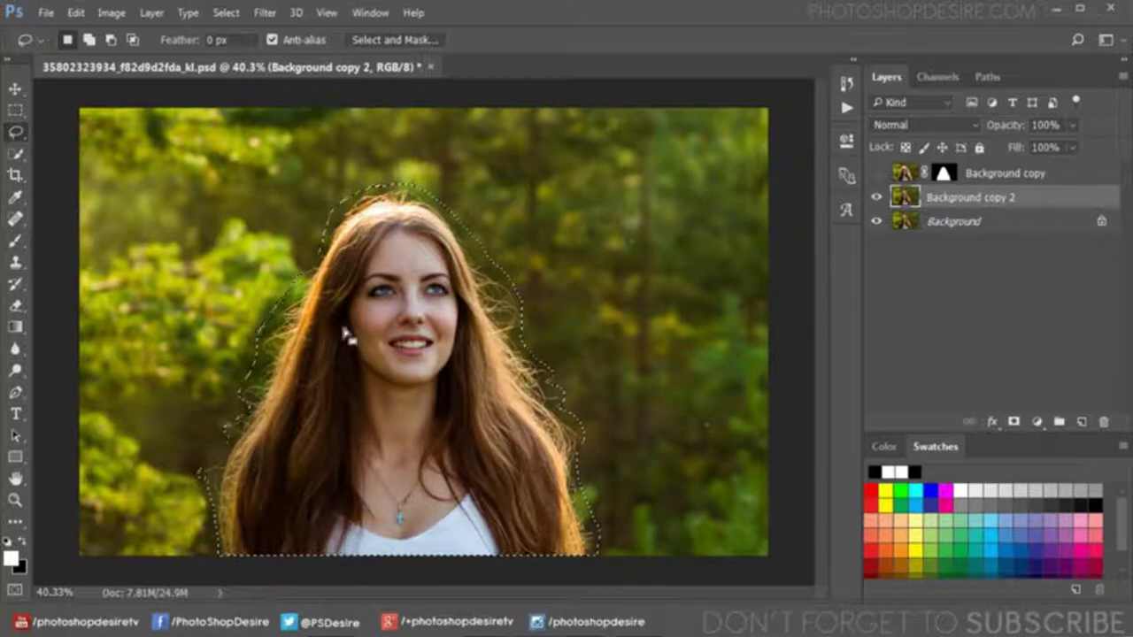
# Content-Aware Fill the selection so the woman is replaced with forest.
pyautogui.click(76, 12)
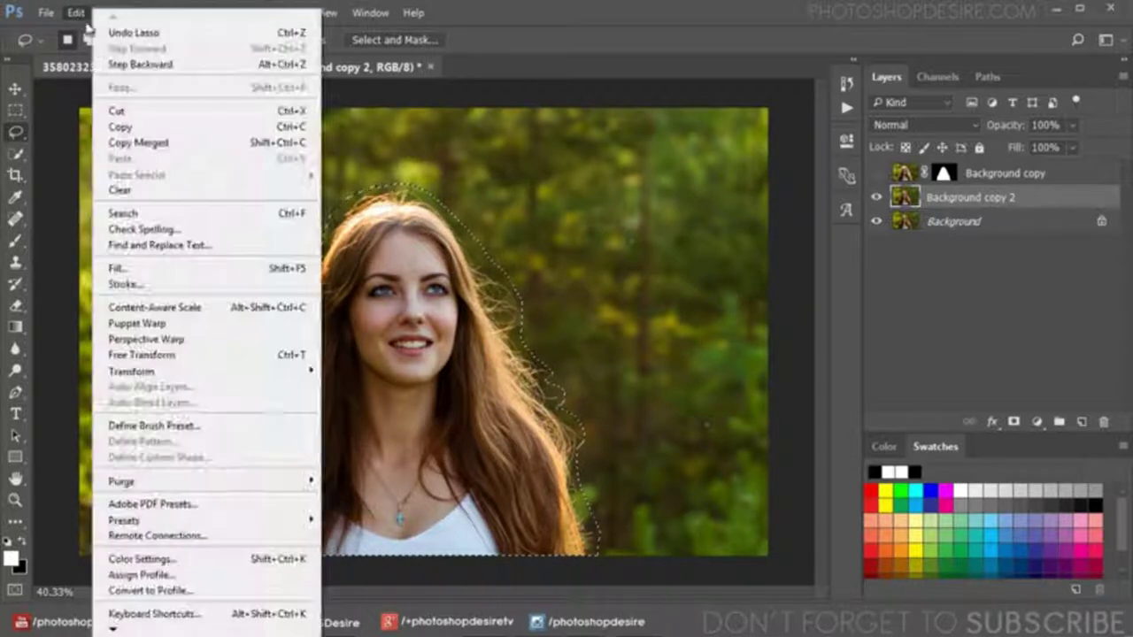
pyautogui.click(200, 268)
pyautogui.click(673, 142)
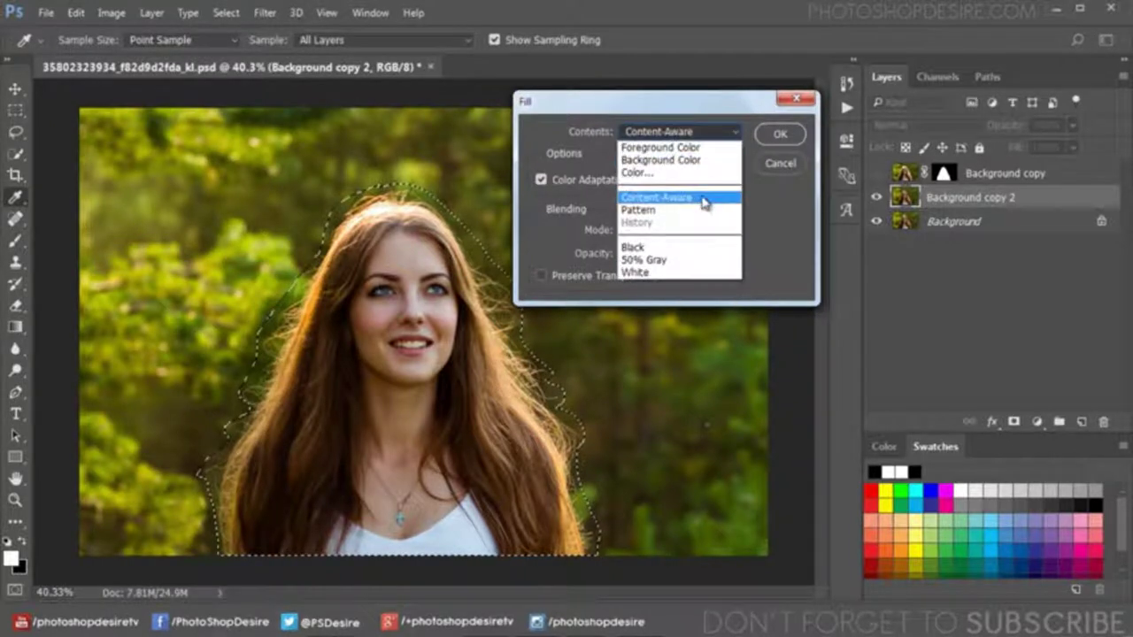
pyautogui.click(699, 196)
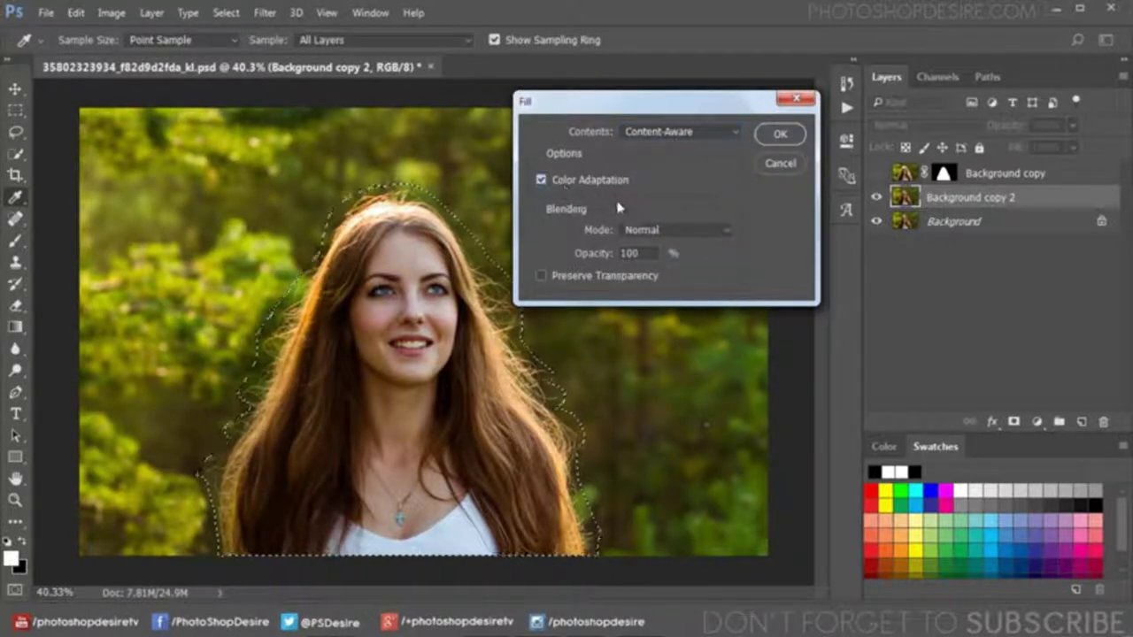
pyautogui.click(780, 134)
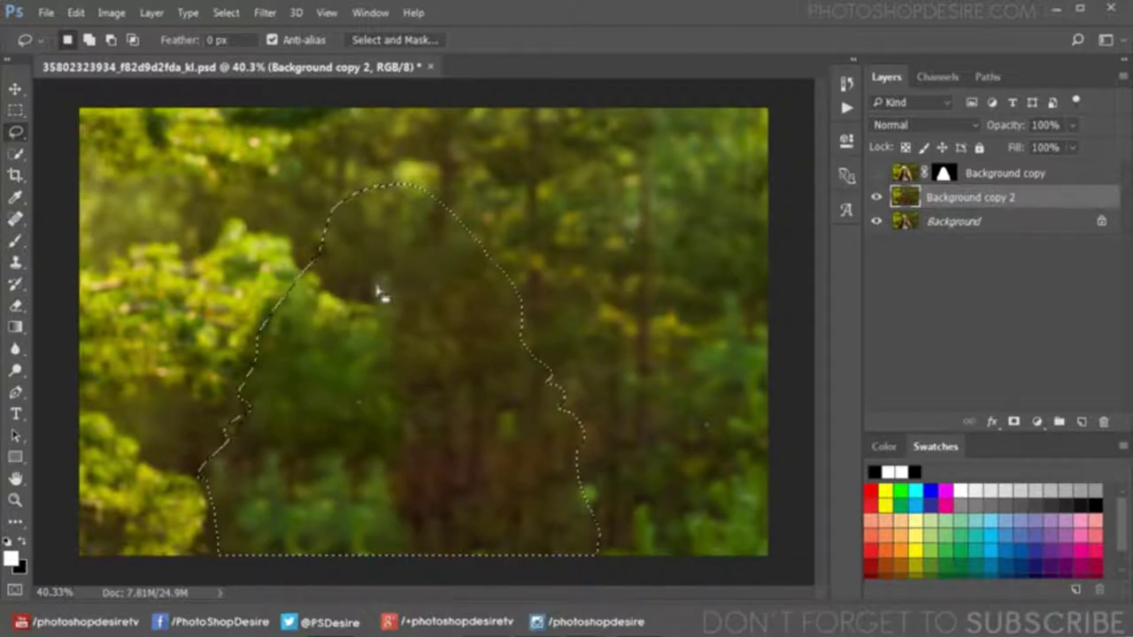
# Deselect and switch to the Move Tool.
pyautogui.click(226, 12)
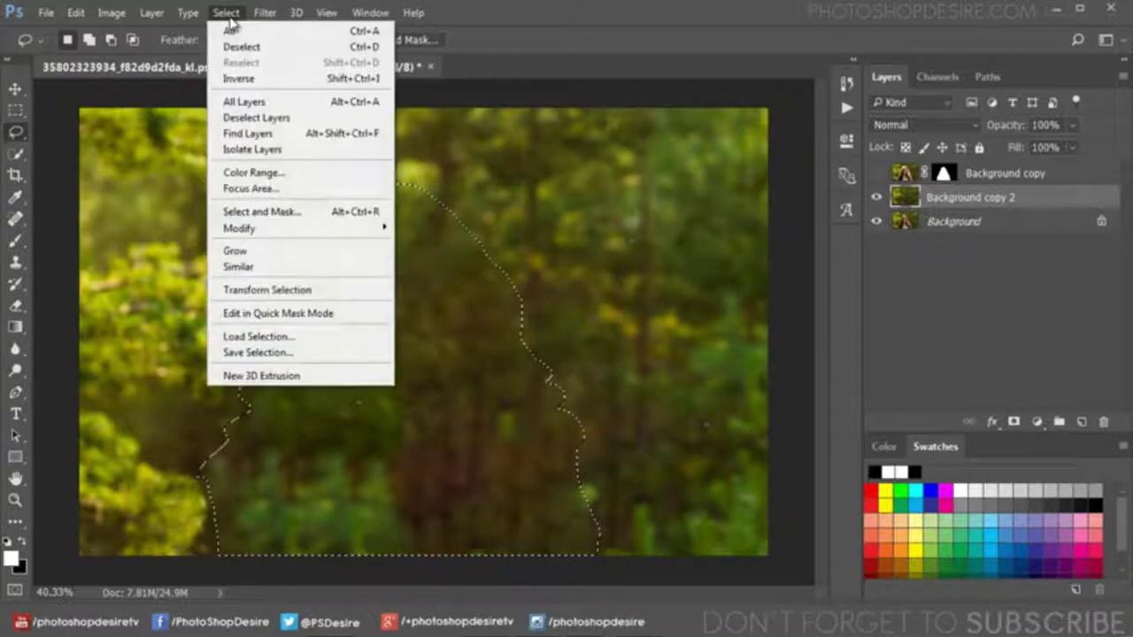
pyautogui.click(270, 49)
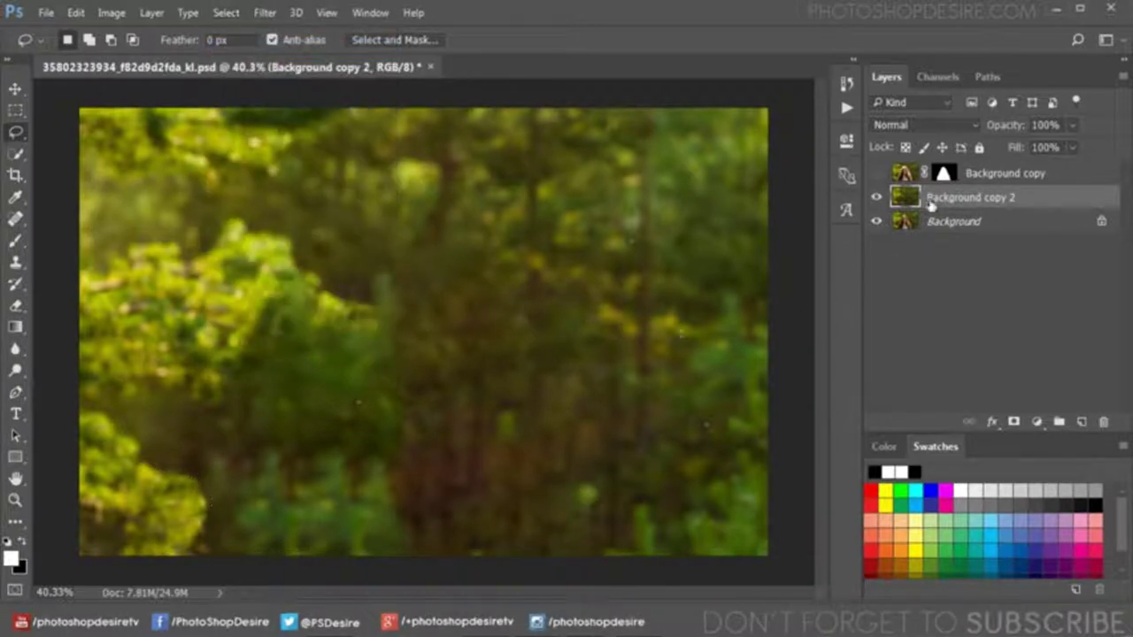
pyautogui.click(15, 90)
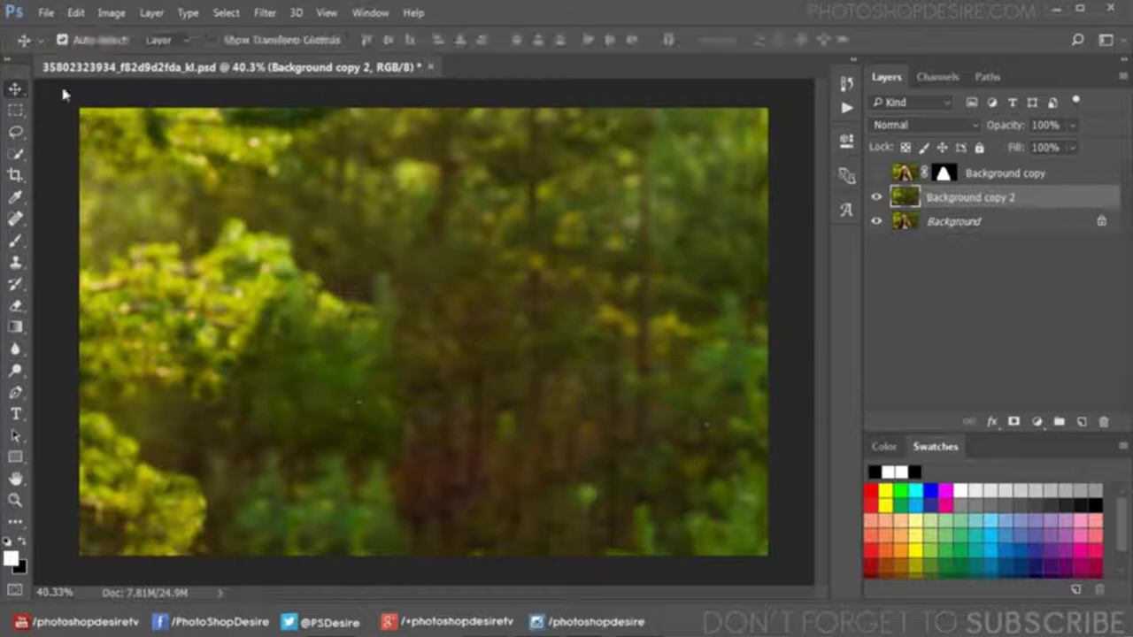
# Apply a Lens Blur to the forest on Background copy 2.
pyautogui.click(264, 12)
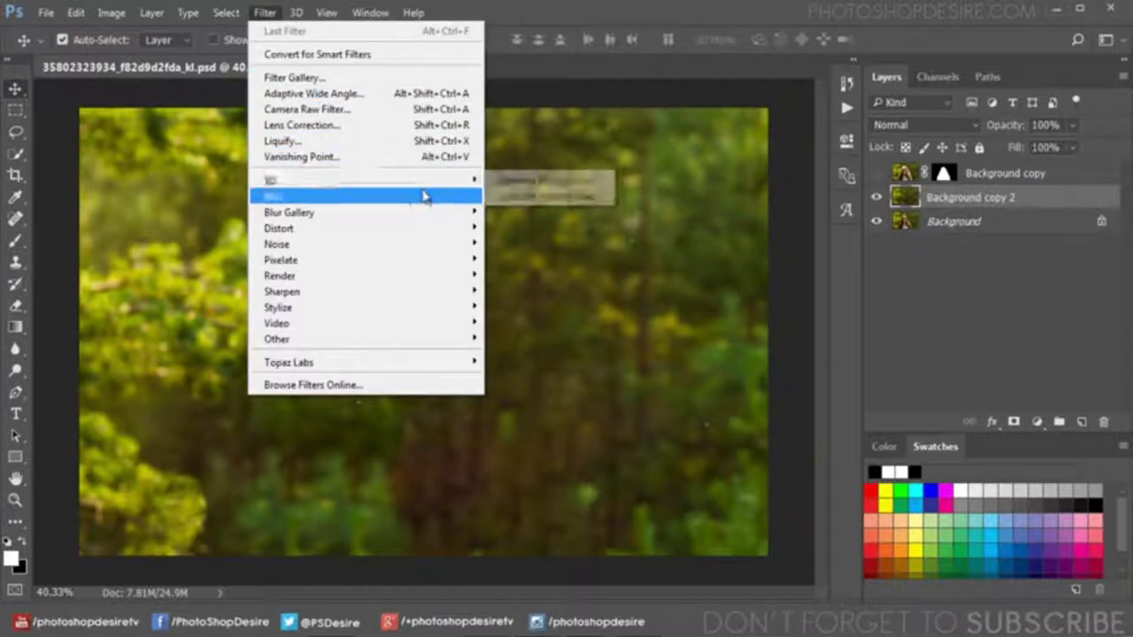
pyautogui.moveTo(275, 196)
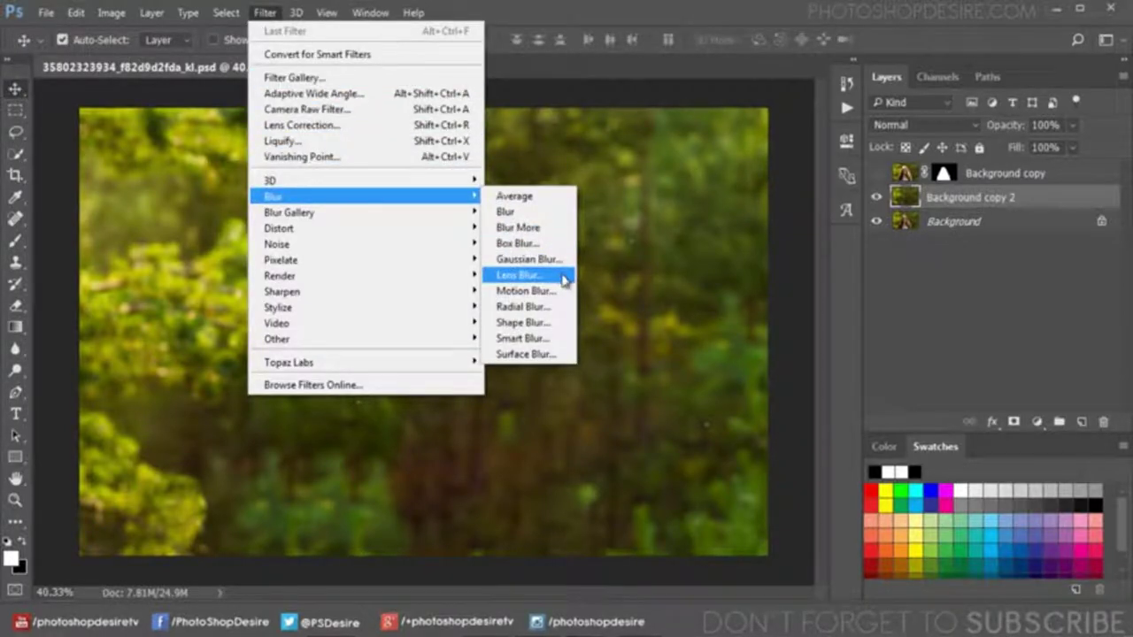
pyautogui.click(564, 278)
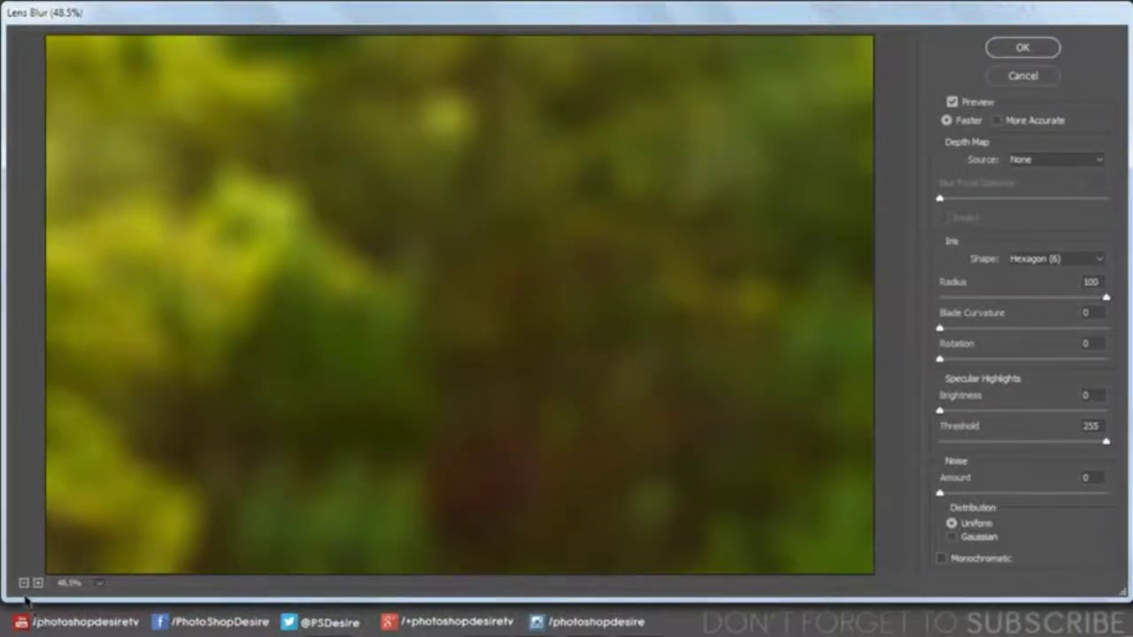
pyautogui.click(24, 584)
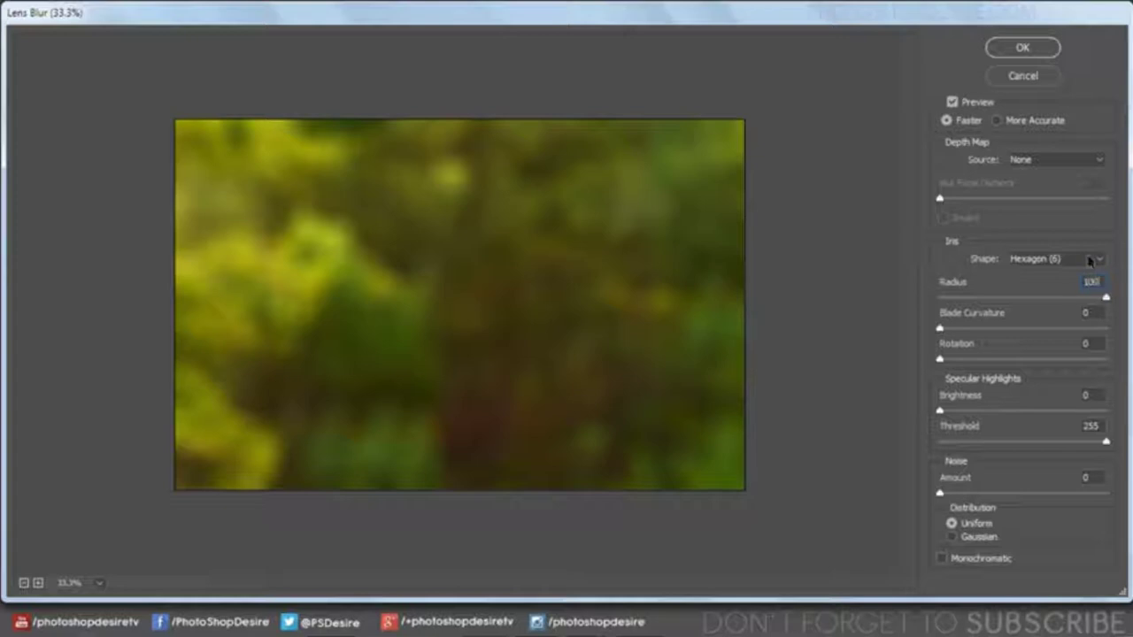
pyautogui.click(1024, 53)
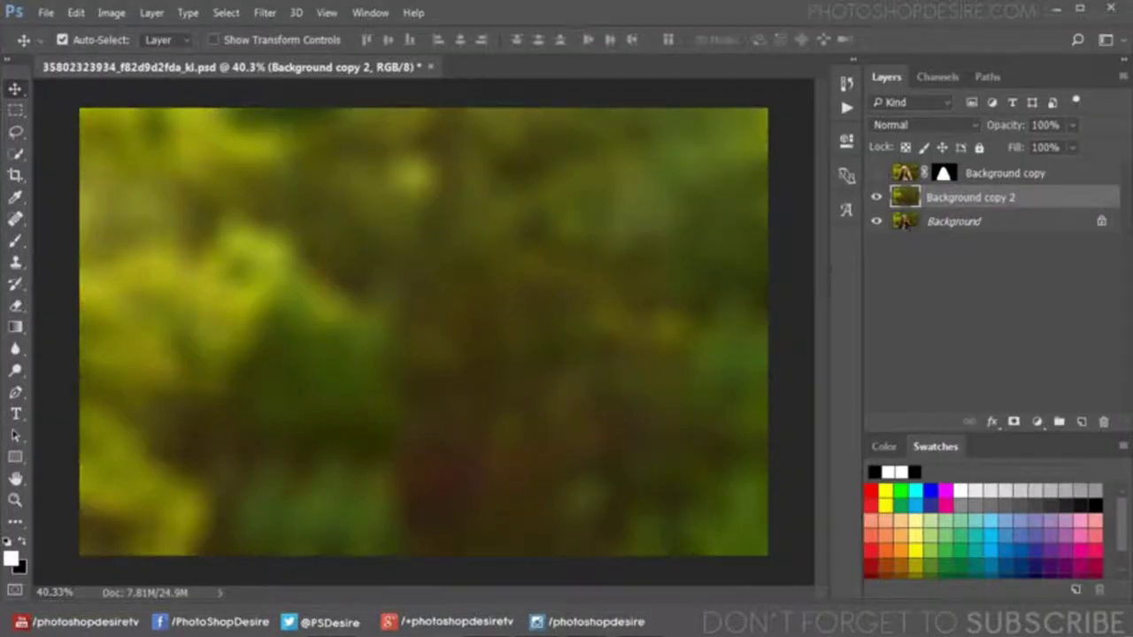
# Make the Background copy cutout visible and toggle layers to compare with the original.
pyautogui.click(877, 173)
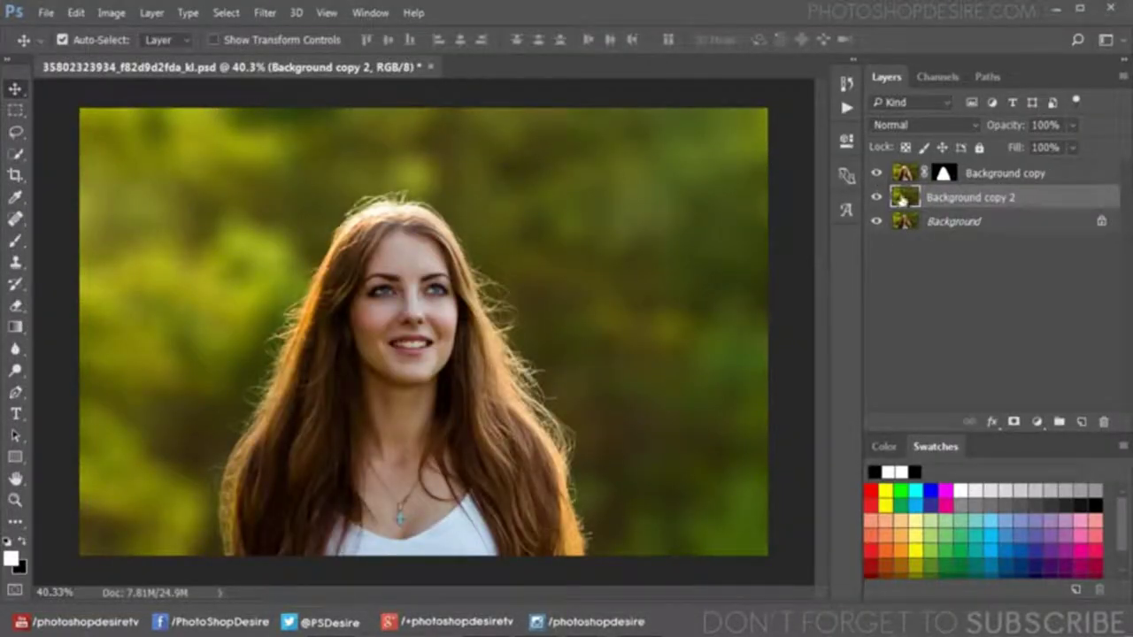
pyautogui.keyDown('alt'); pyautogui.click(877, 223); pyautogui.keyUp('alt')
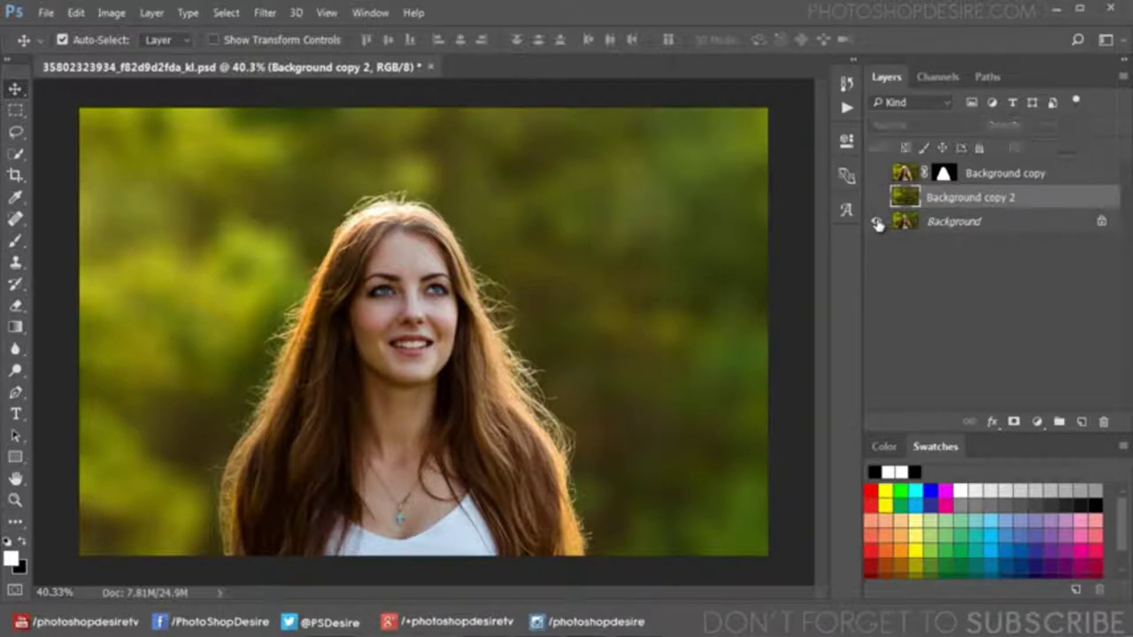
pyautogui.keyDown('alt'); pyautogui.click(878, 222); pyautogui.keyUp('alt')
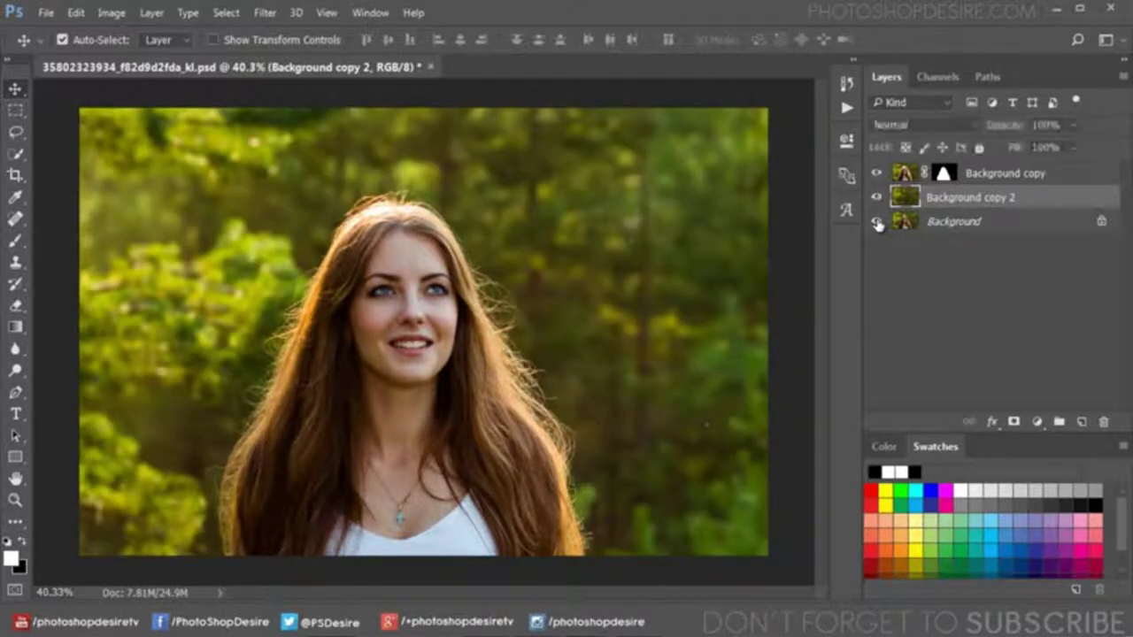
pyautogui.keyDown('alt'); pyautogui.click(877, 223); pyautogui.keyUp('alt')
# Add a Color Lookup adjustment above Background copy using the FallColors.look 3D LUT.
pyautogui.click(978, 177)
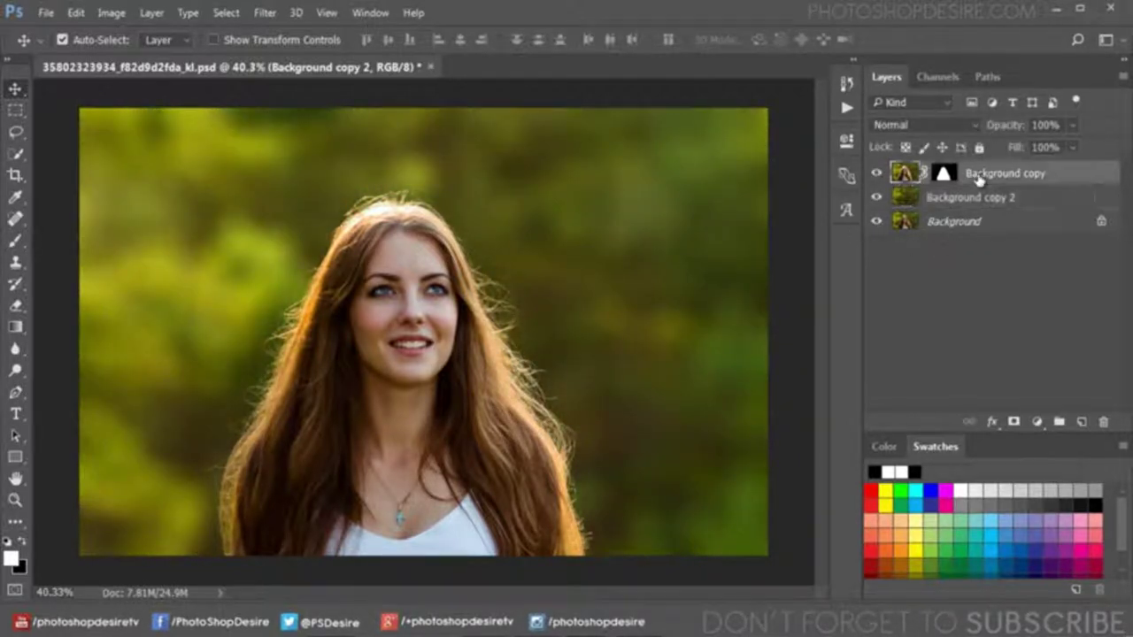
pyautogui.click(1036, 423)
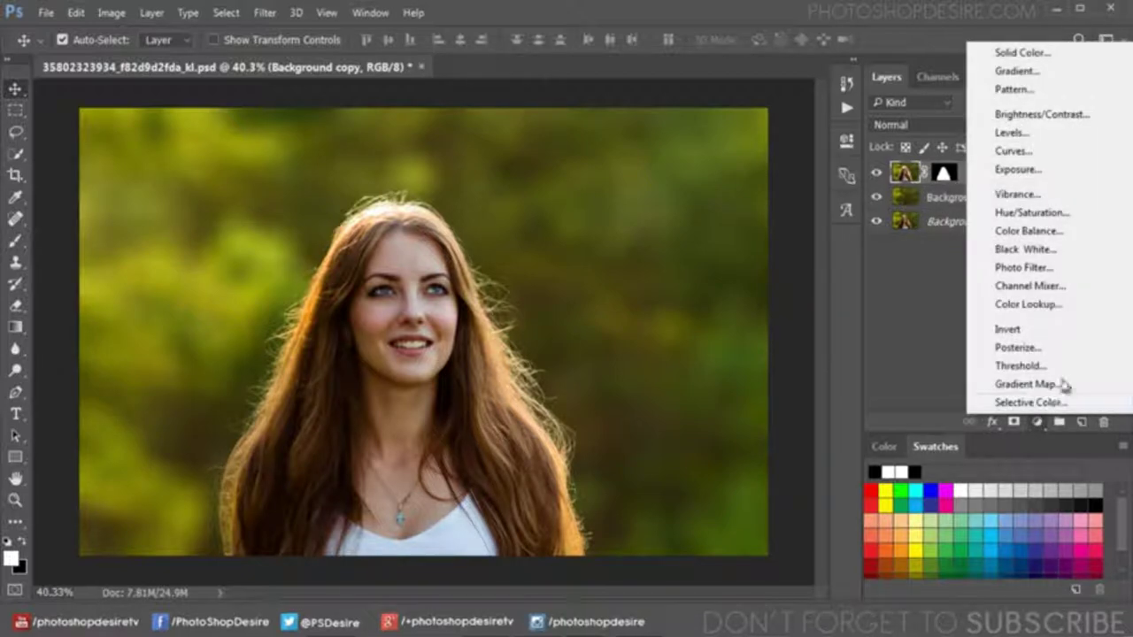
pyautogui.click(1085, 307)
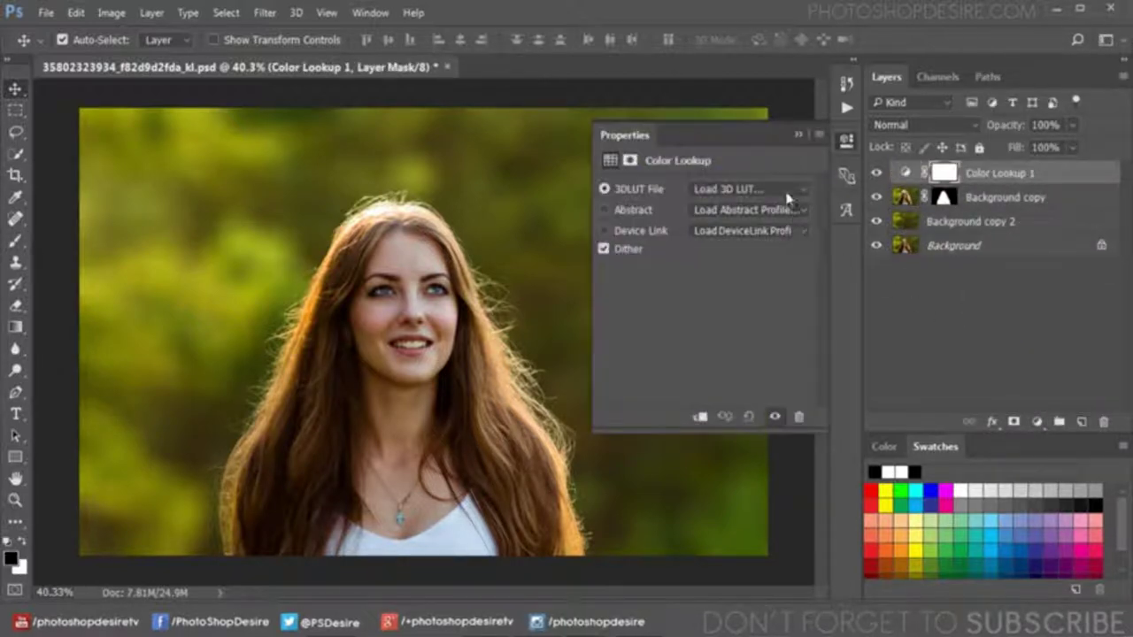
pyautogui.click(788, 194)
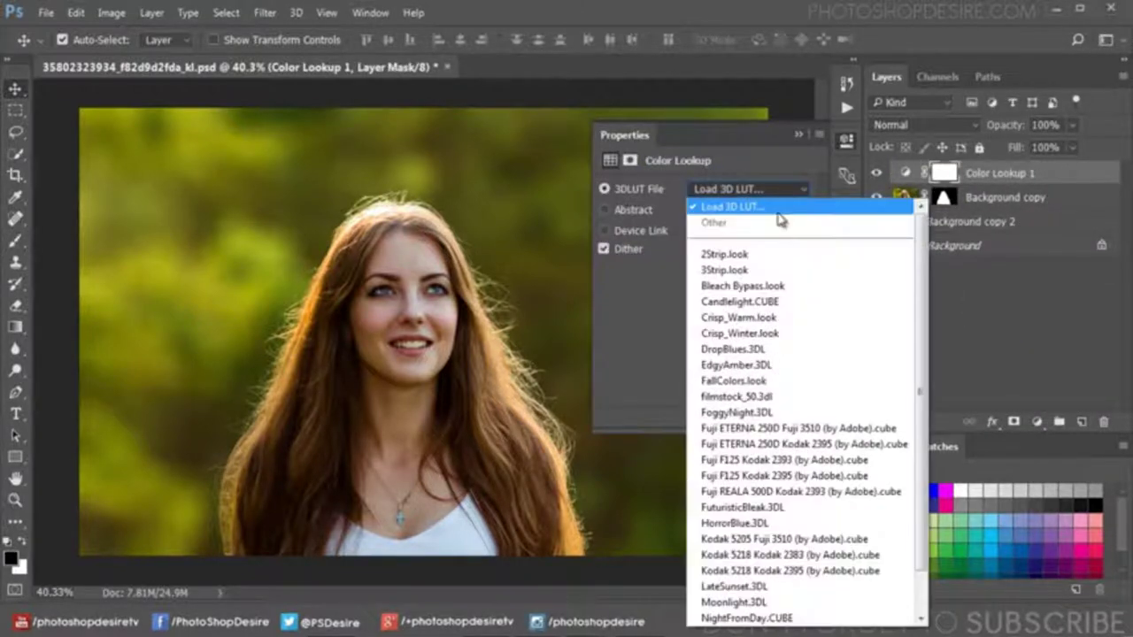
pyautogui.click(785, 384)
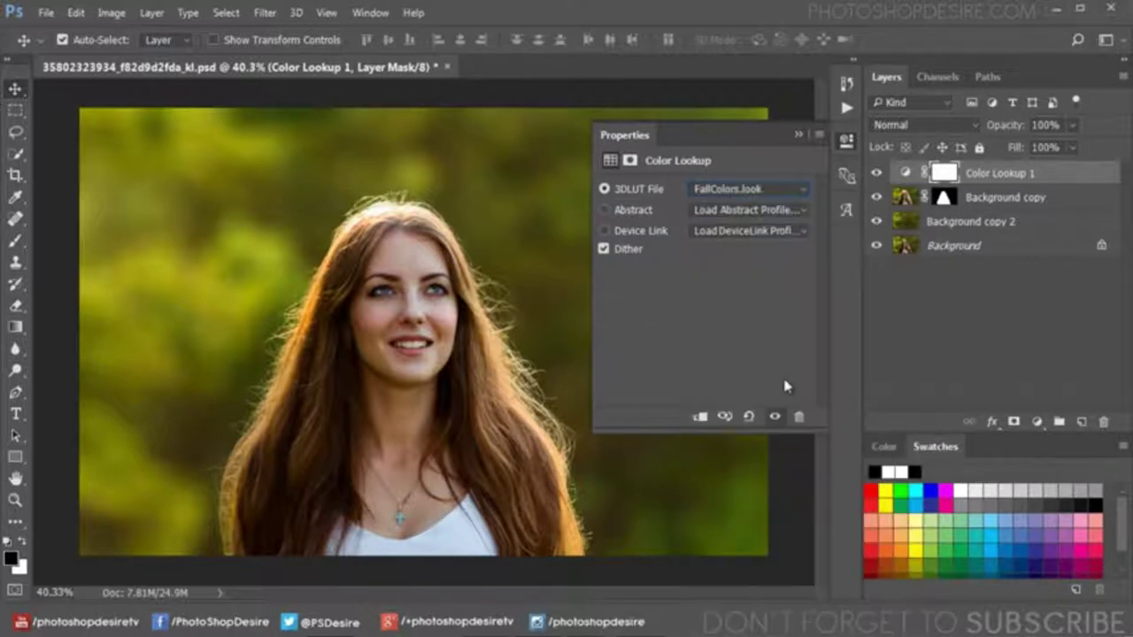
pyautogui.click(799, 135)
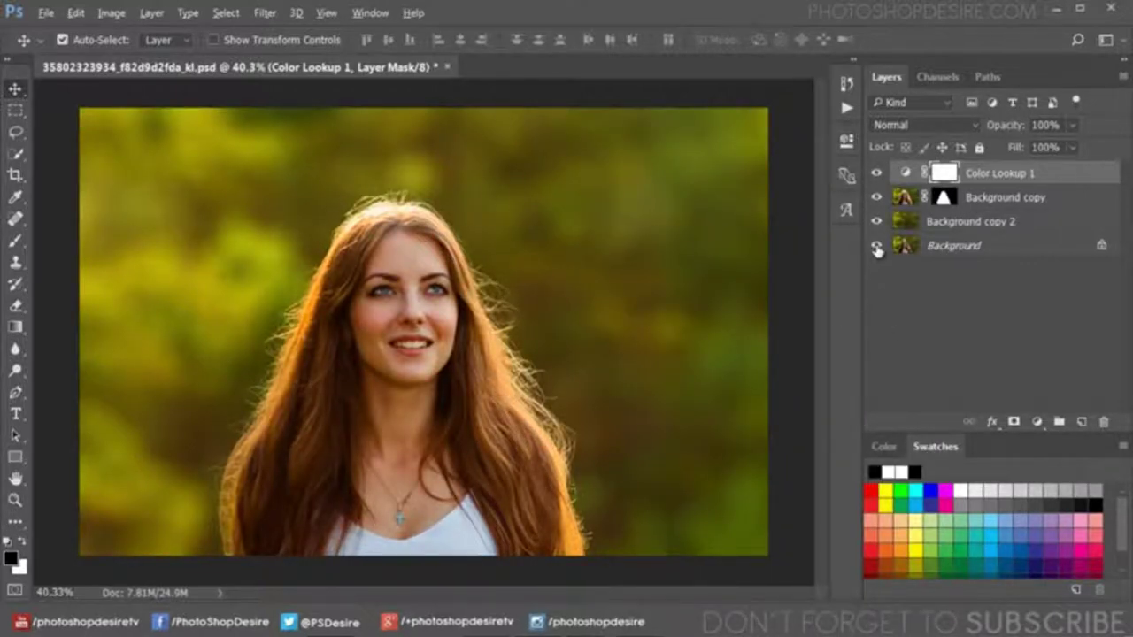
# Toggle the FallColors grading on and off to compare against the original photo.
pyautogui.keyDown('alt'); pyautogui.click(877, 249); pyautogui.keyUp('alt')
pyautogui.keyDown('alt'); pyautogui.click(876, 250); pyautogui.keyUp('alt')
pyautogui.keyDown('alt'); pyautogui.click(877, 250); pyautogui.keyUp('alt')
pyautogui.keyDown('alt'); pyautogui.click(877, 250); pyautogui.keyUp('alt')
pyautogui.keyDown('alt'); pyautogui.click(876, 249); pyautogui.keyUp('alt')
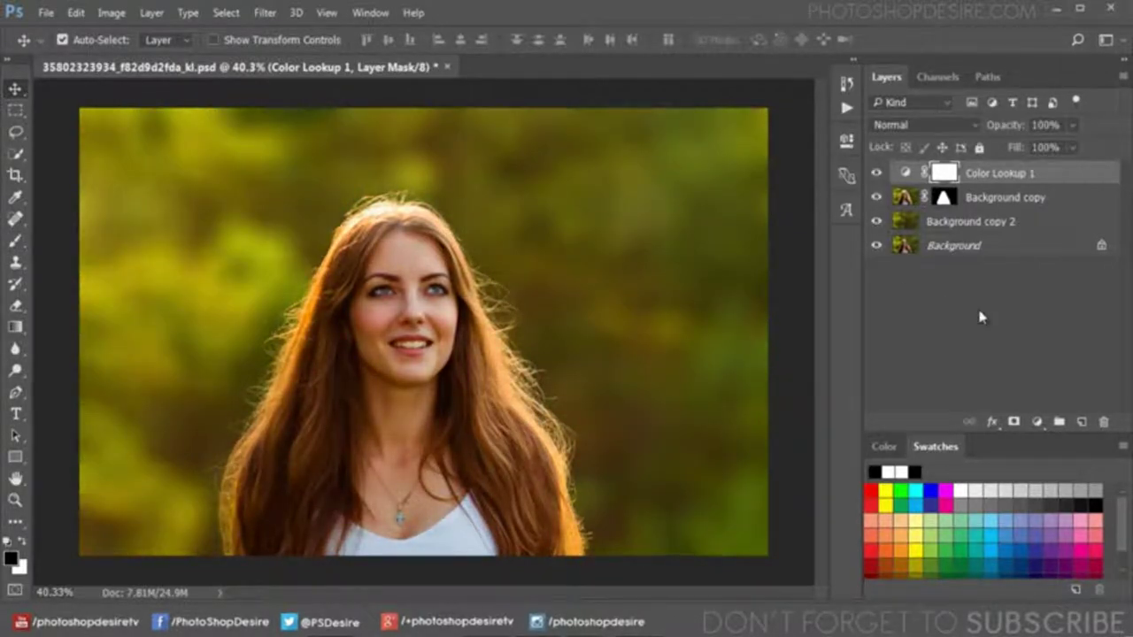